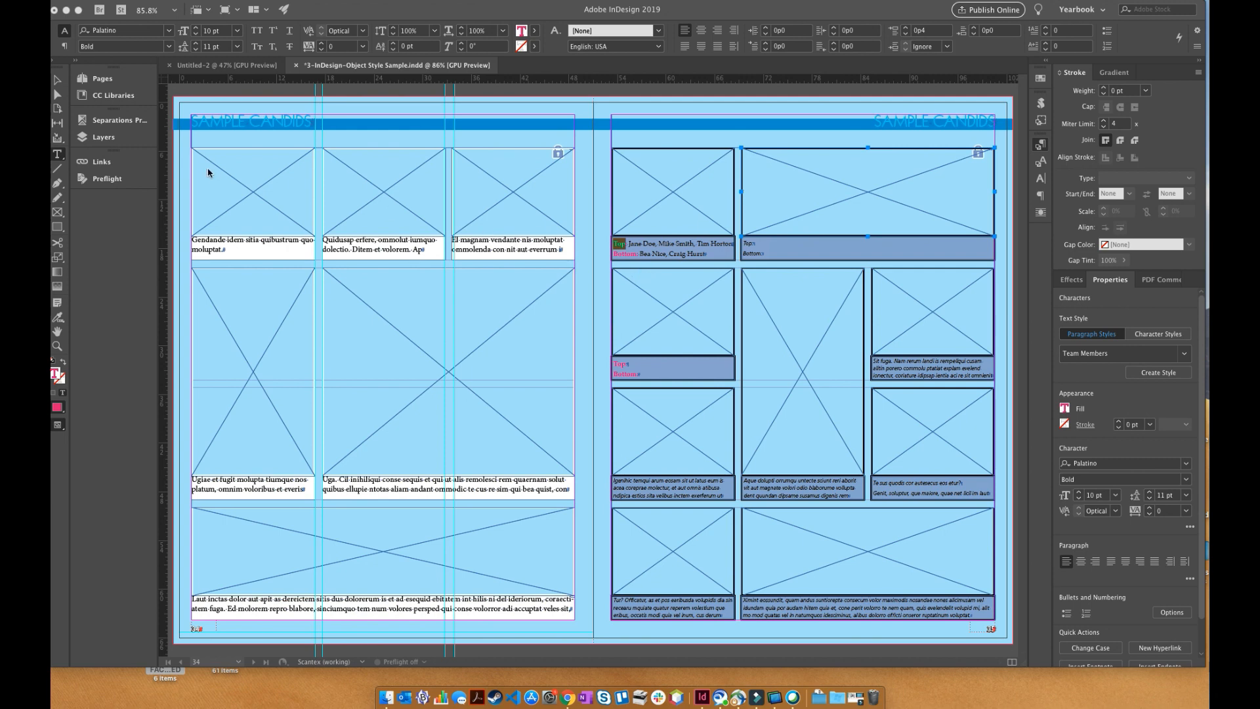
# - Check the text formatting of the SAMPLE CANDIDS masthead on the right-hand page
pyautogui.click(613, 88)
pyautogui.doubleClick(911, 122)
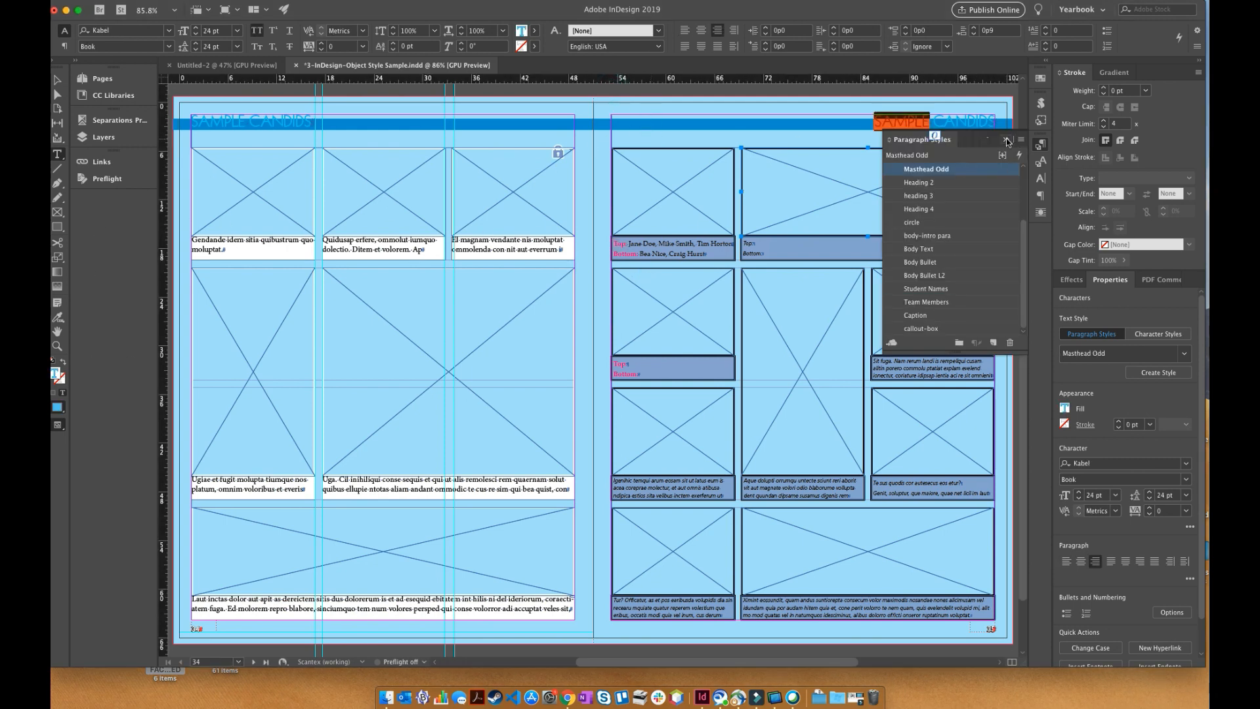
pyautogui.click(1006, 139)
pyautogui.click(936, 121)
pyautogui.moveTo(925, 121); pyautogui.dragTo(980, 122)
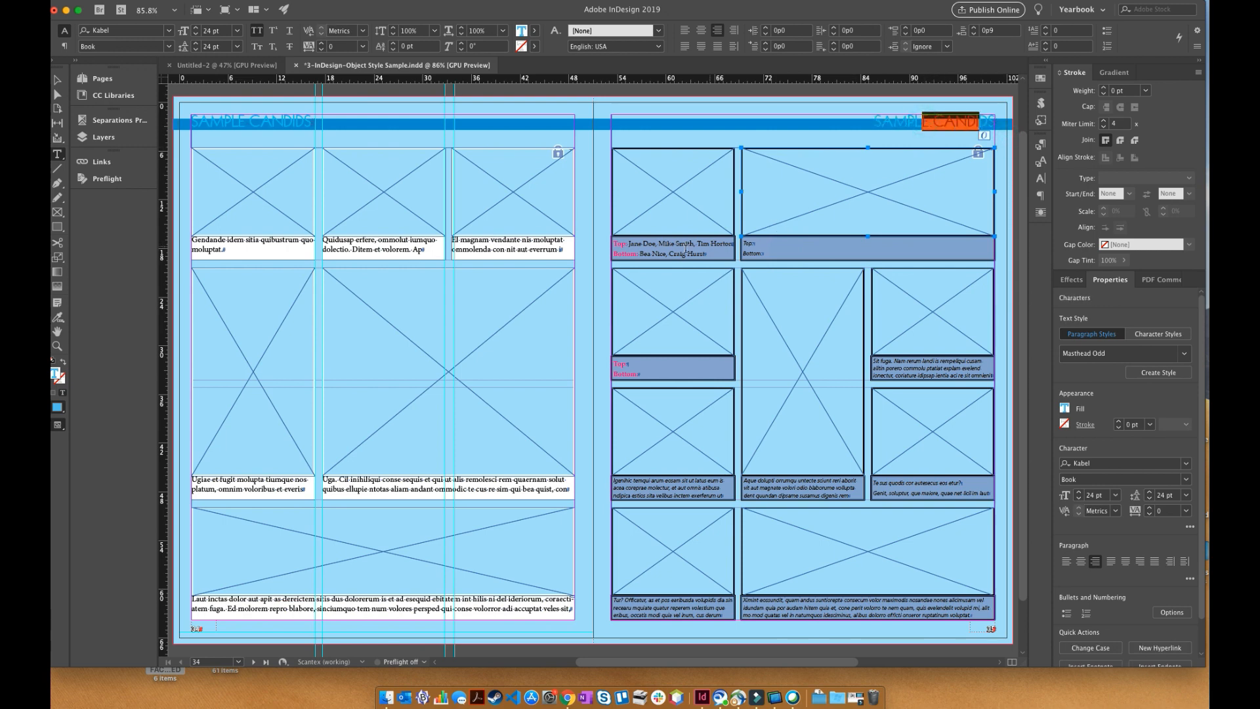
# - Check the character formatting of the names and the Top and Bottom labels in the right-hand page's first caption
pyautogui.doubleClick(641, 243)
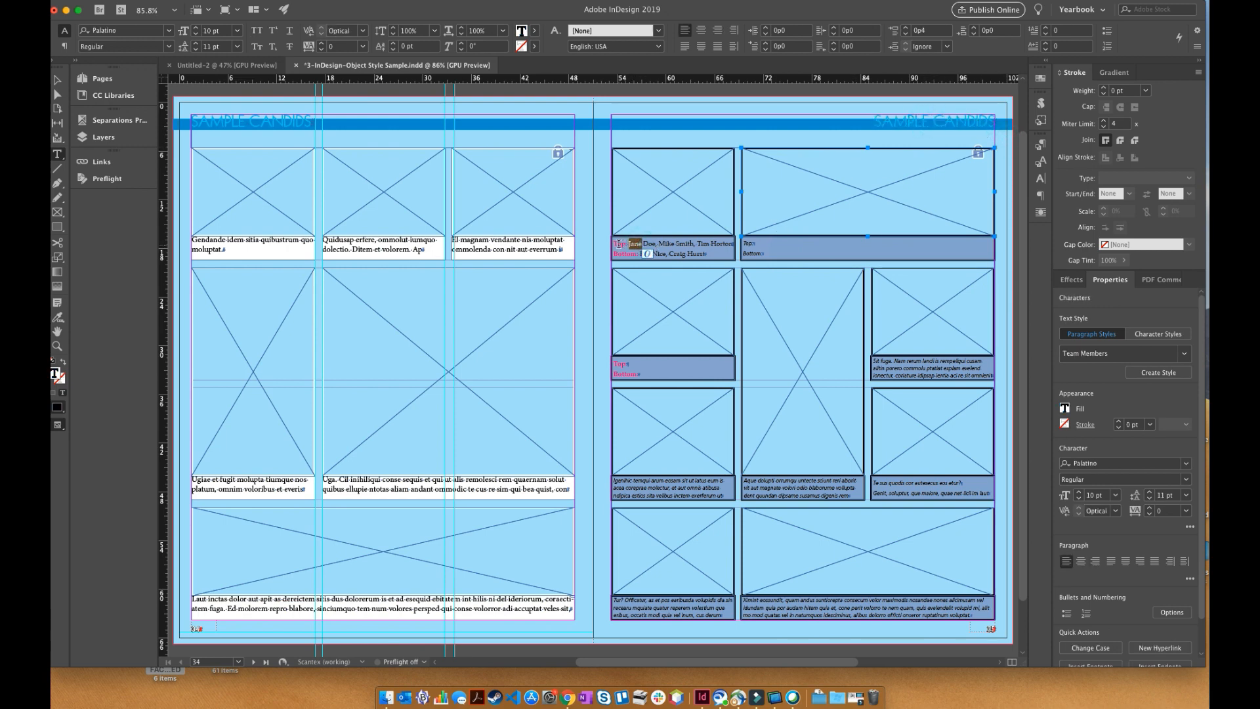
pyautogui.press('super+a')
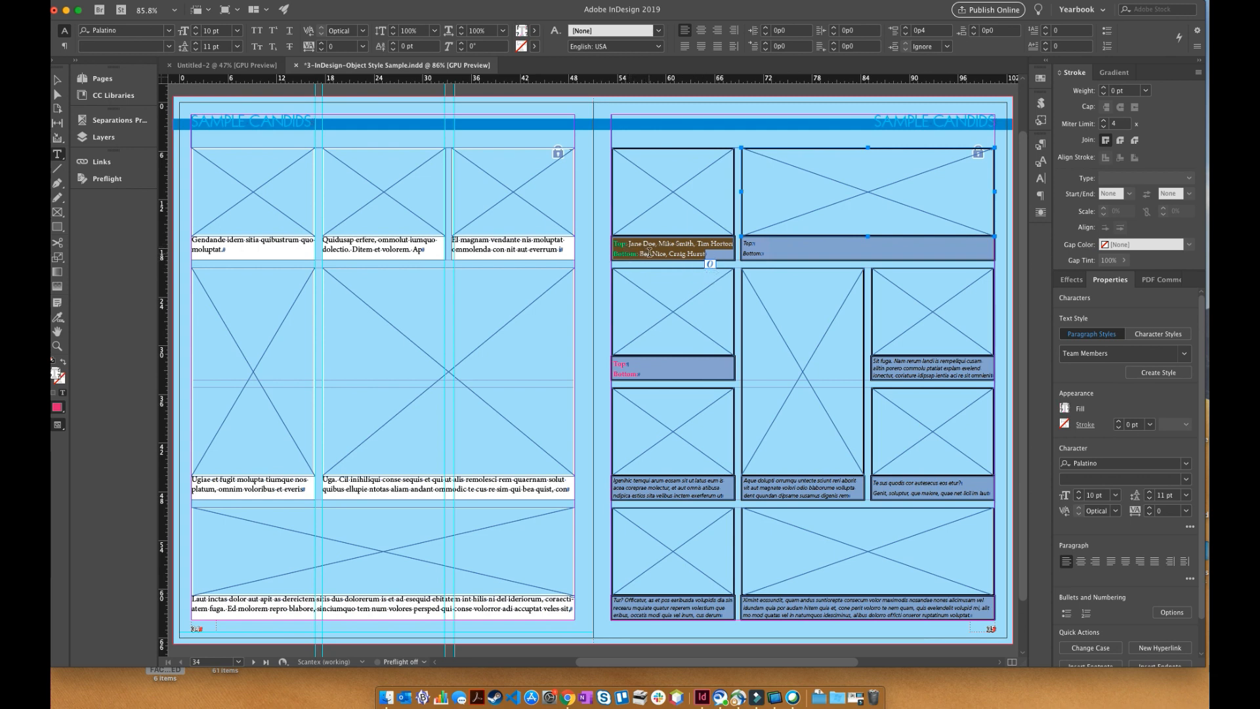
pyautogui.click(650, 253)
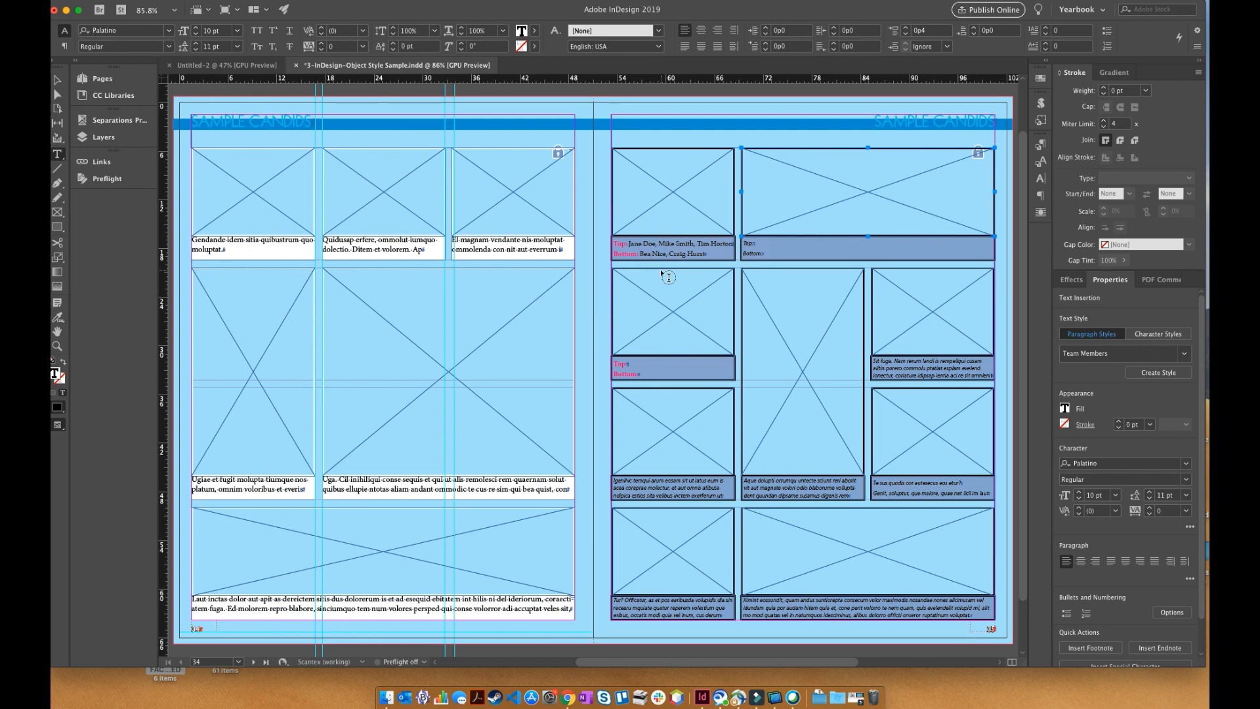
pyautogui.doubleClick(628, 244)
pyautogui.doubleClick(617, 253)
pyautogui.doubleClick(618, 243)
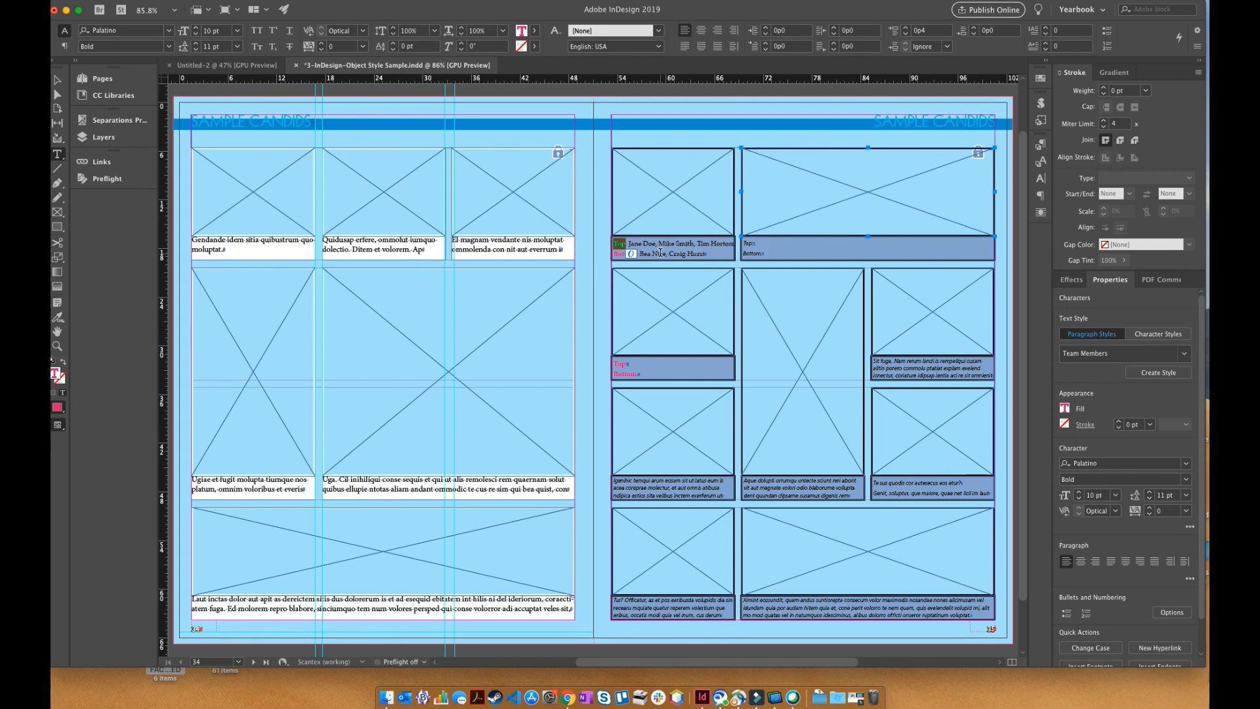
pyautogui.press('Escape')
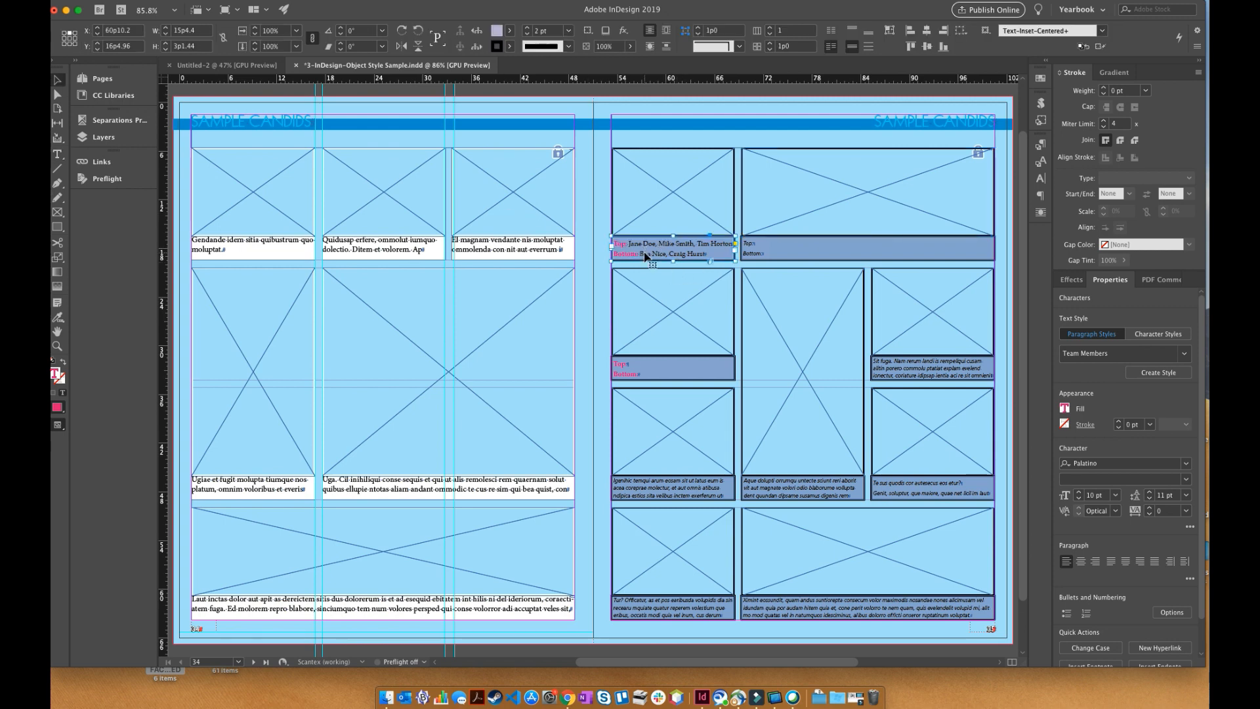
# - Zoom in on the first caption and compare the formatting of its Top label with that of the names
pyautogui.press('super+space')
pyautogui.moveTo(582, 199); pyautogui.dragTo(803, 378)
pyautogui.scroll(3, 652, 332)
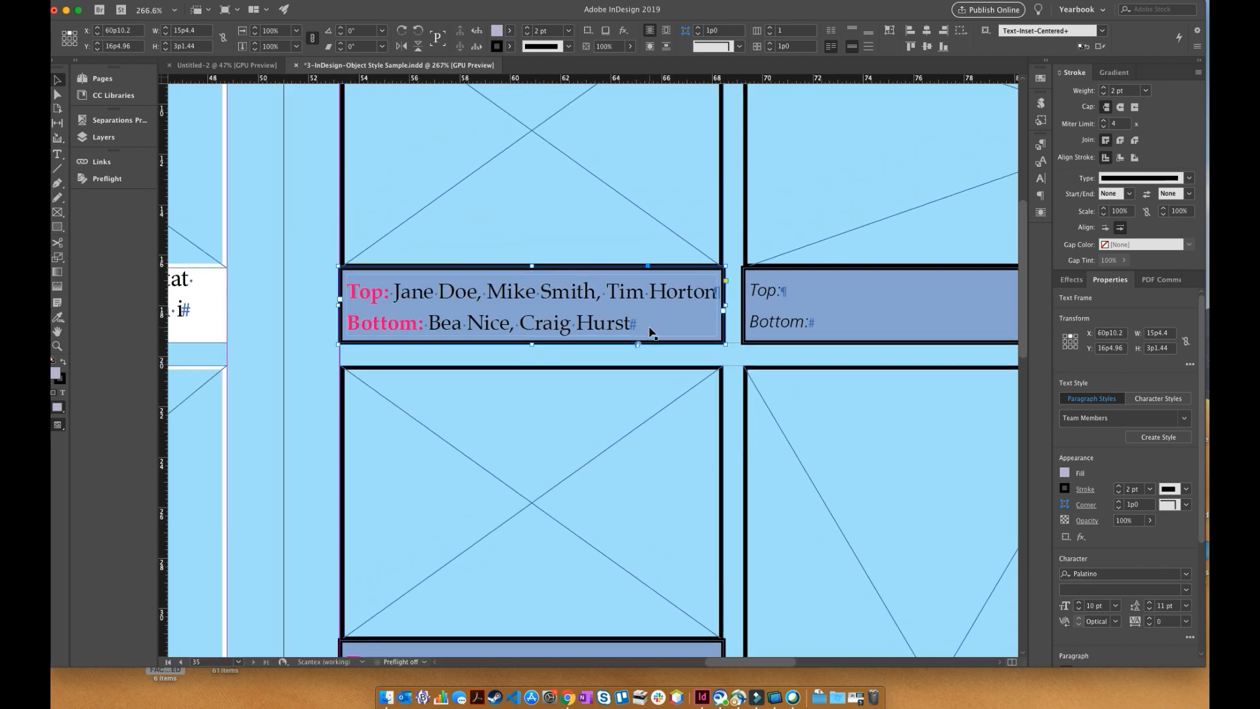
pyautogui.scroll(1, 651, 333)
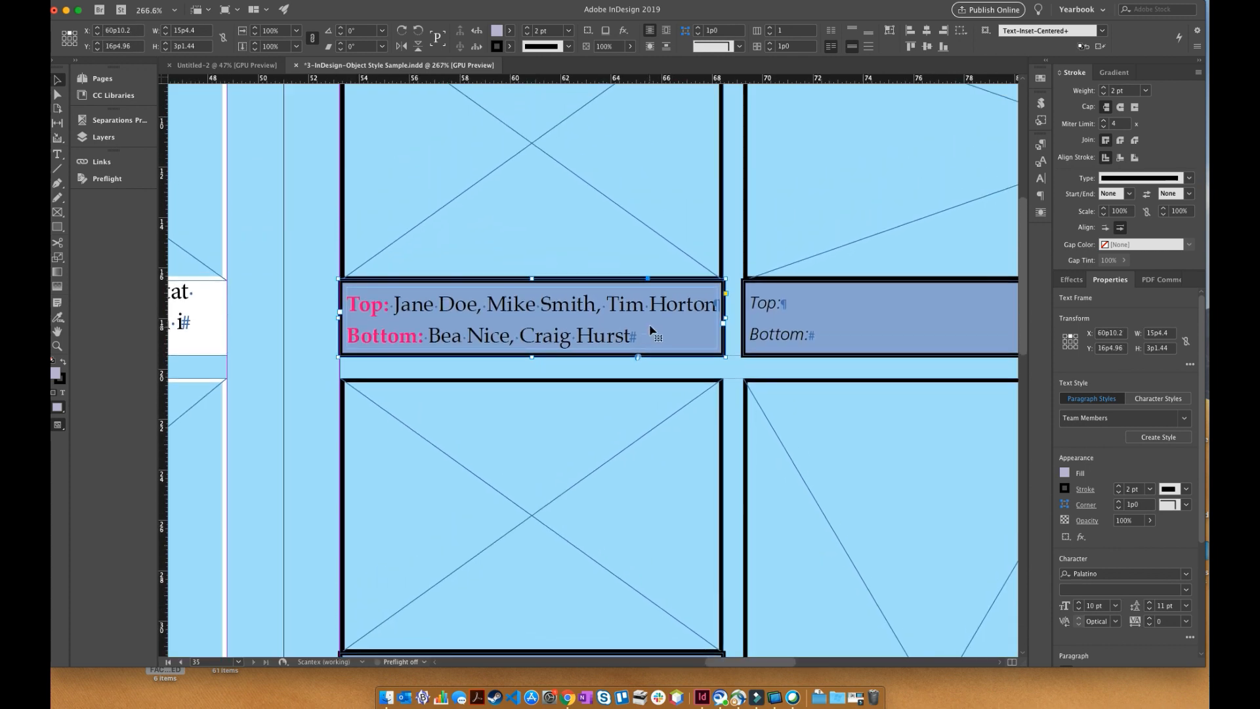
pyautogui.doubleClick(533, 305)
pyautogui.doubleClick(366, 304)
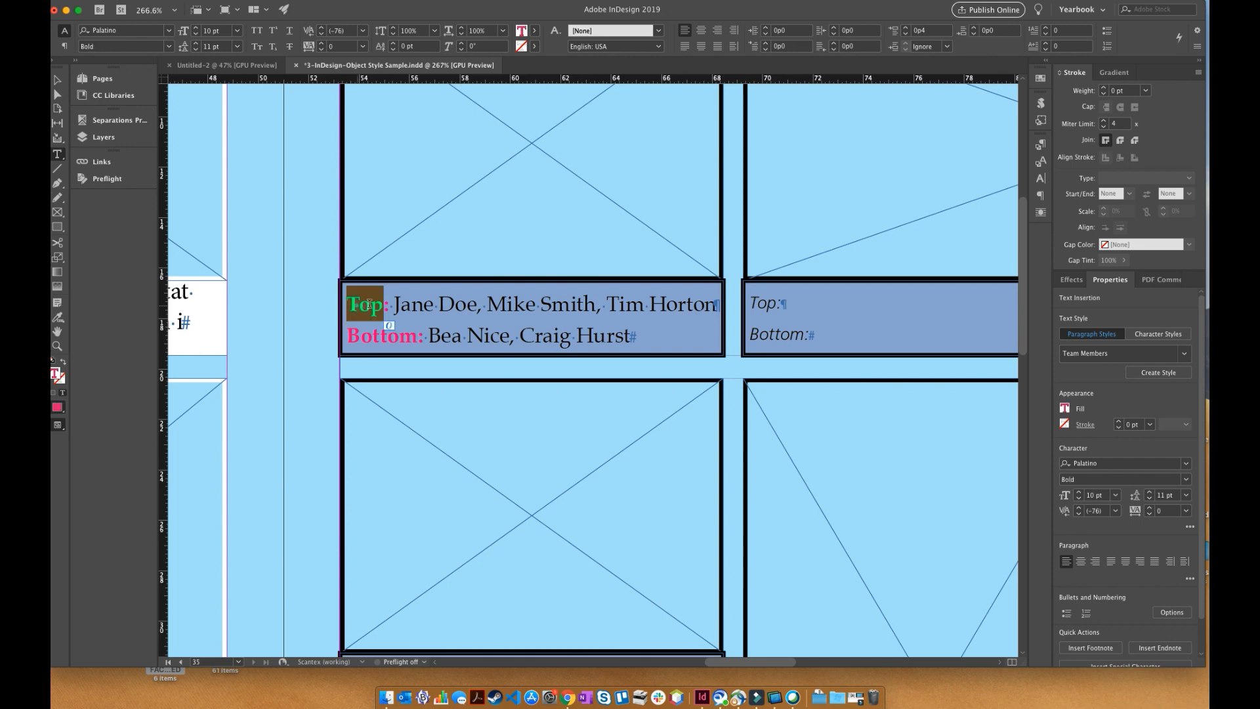
pyautogui.scroll(3, 427, 304)
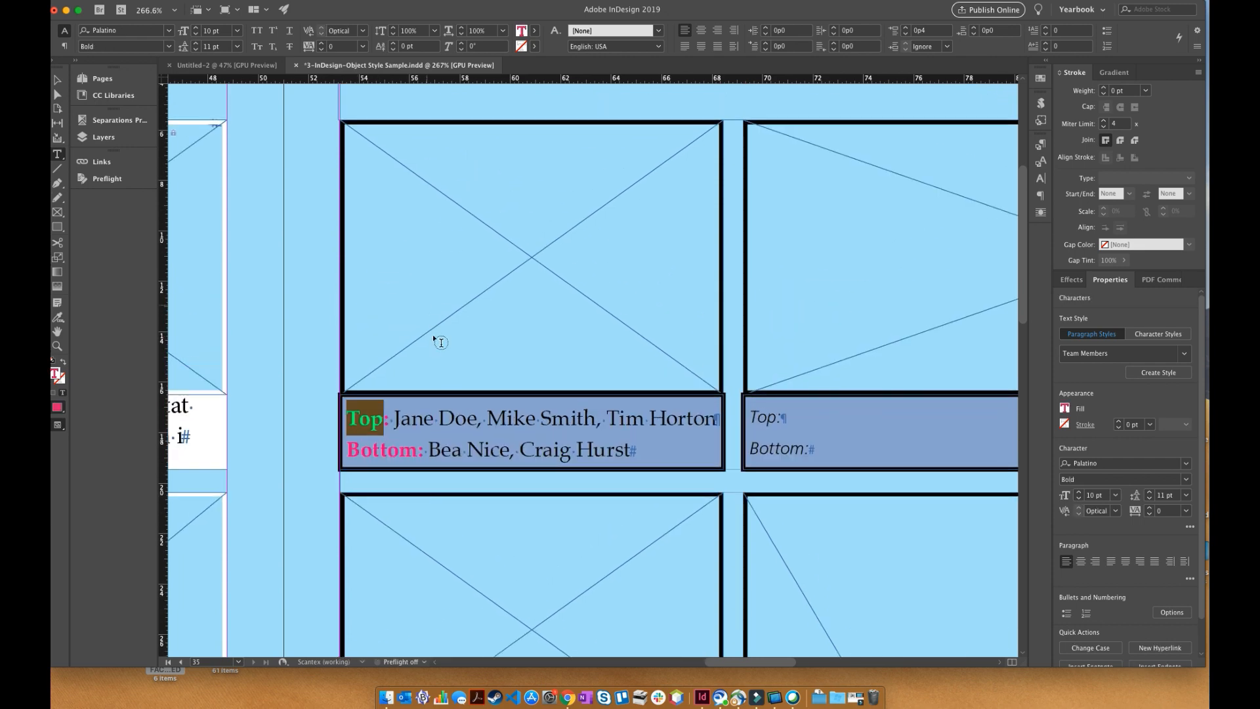
pyautogui.click(466, 419)
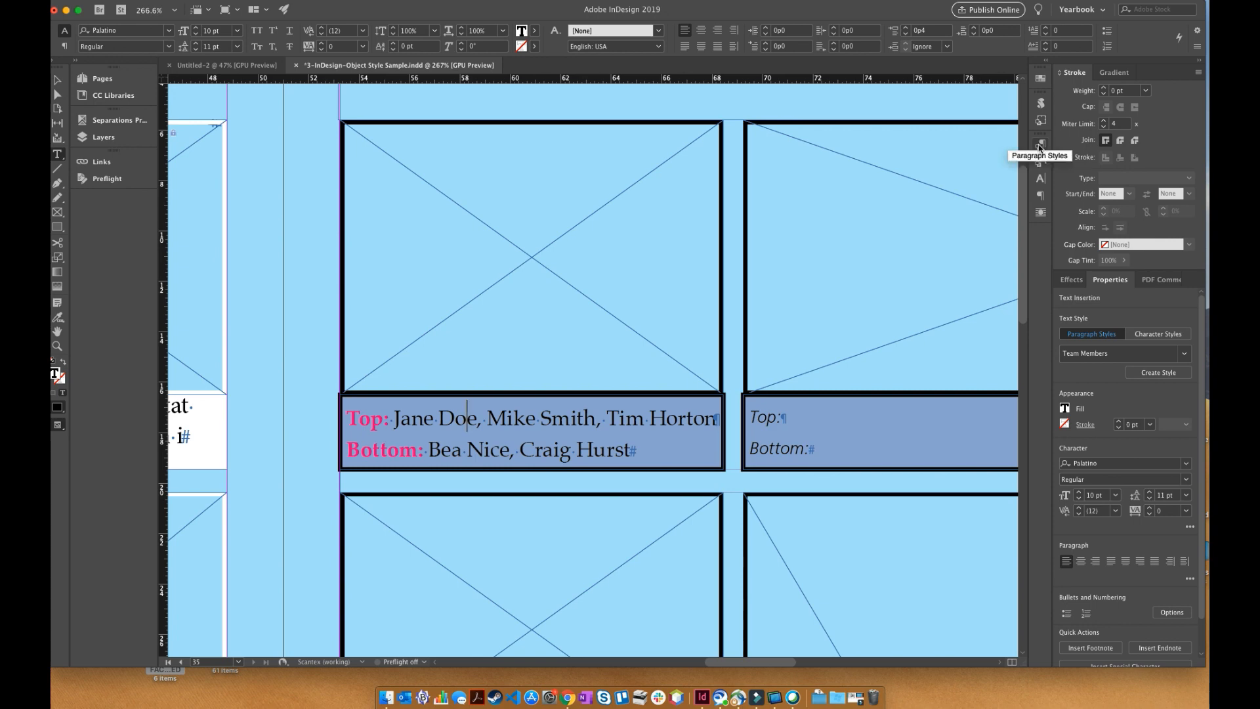
# - Show the list of the document's paragraph styles
pyautogui.click(333, 1)
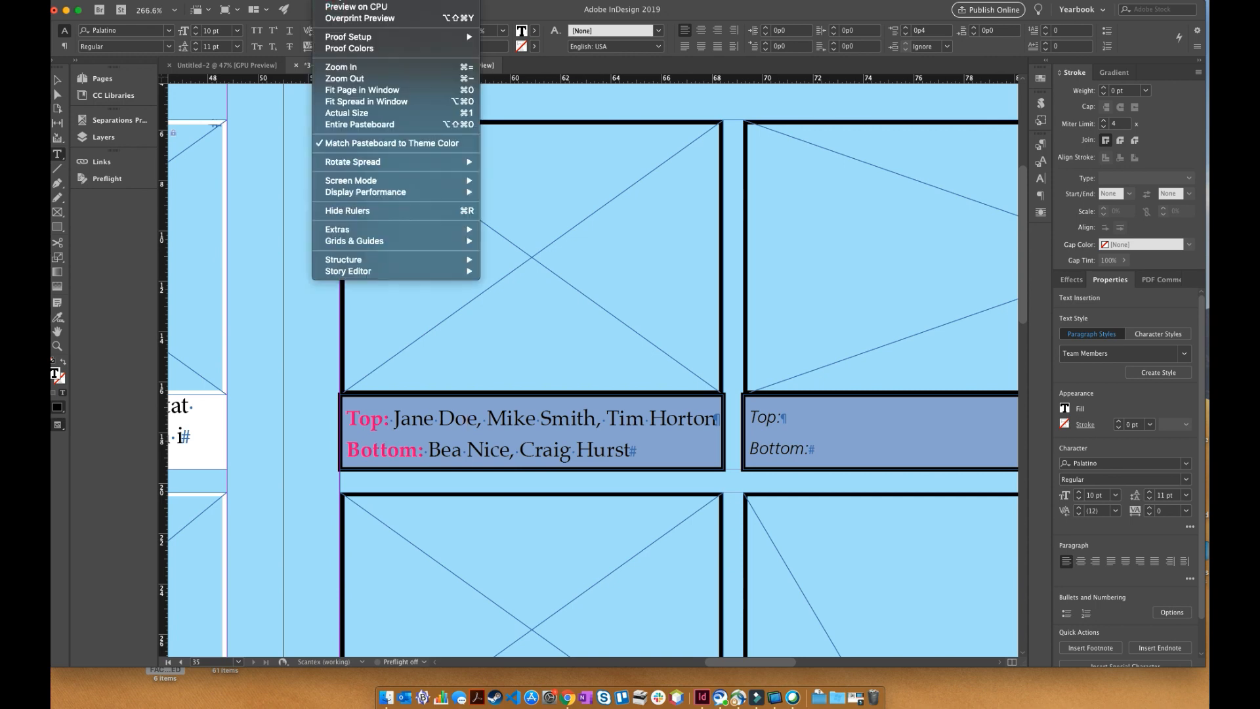
pyautogui.moveTo(358, 2)
pyautogui.moveTo(396, 255)
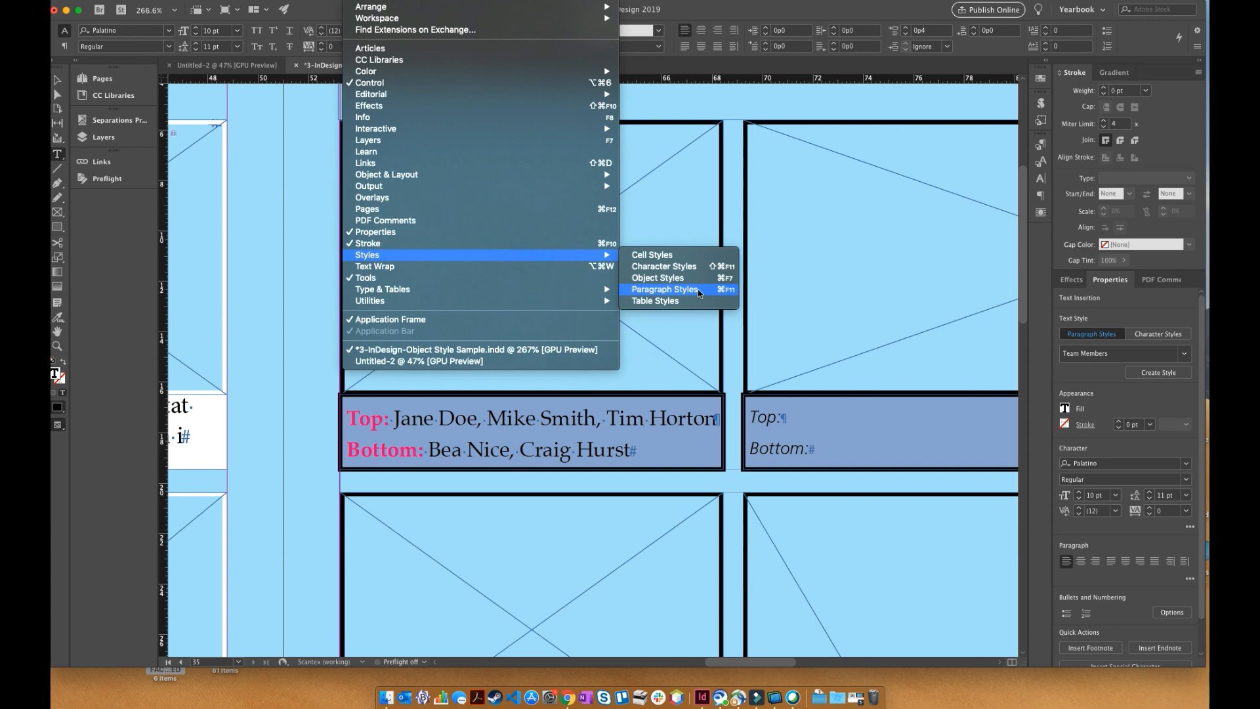
pyautogui.click(1040, 148)
pyautogui.click(1040, 146)
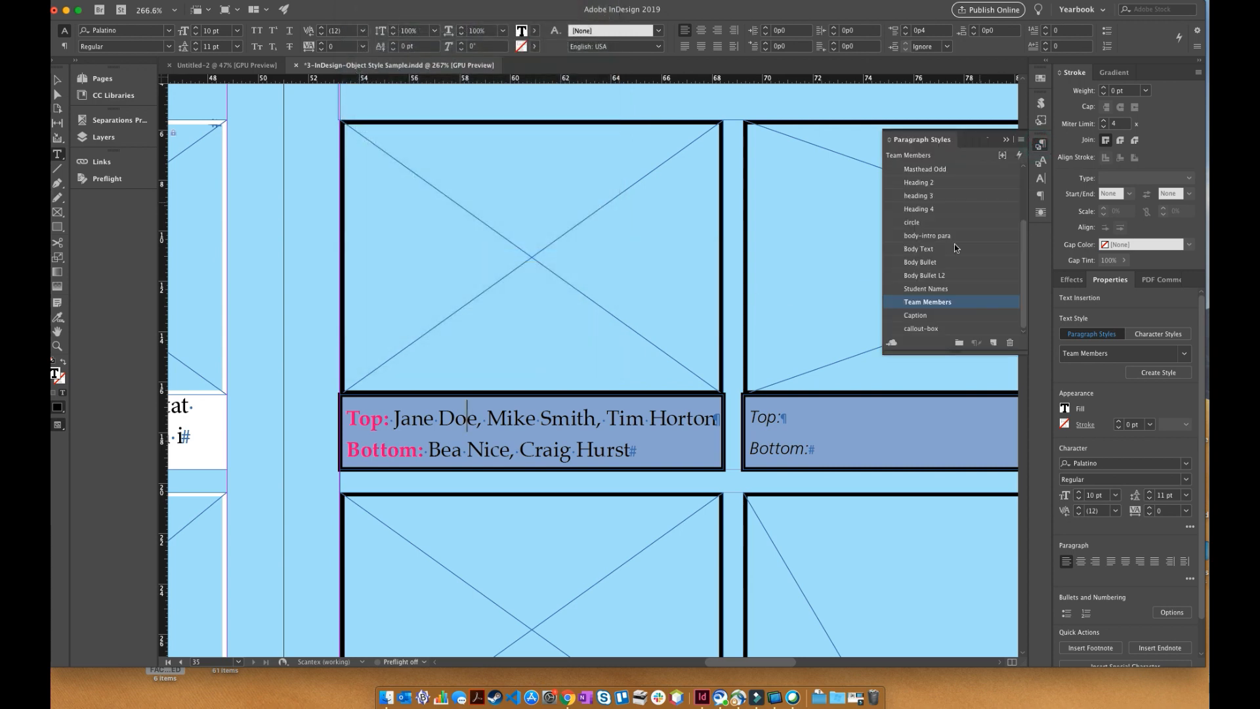
# - Review the Team Members paragraph style's basic character formats and character color without changing them
pyautogui.rightClick(922, 308)
pyautogui.click(957, 317)
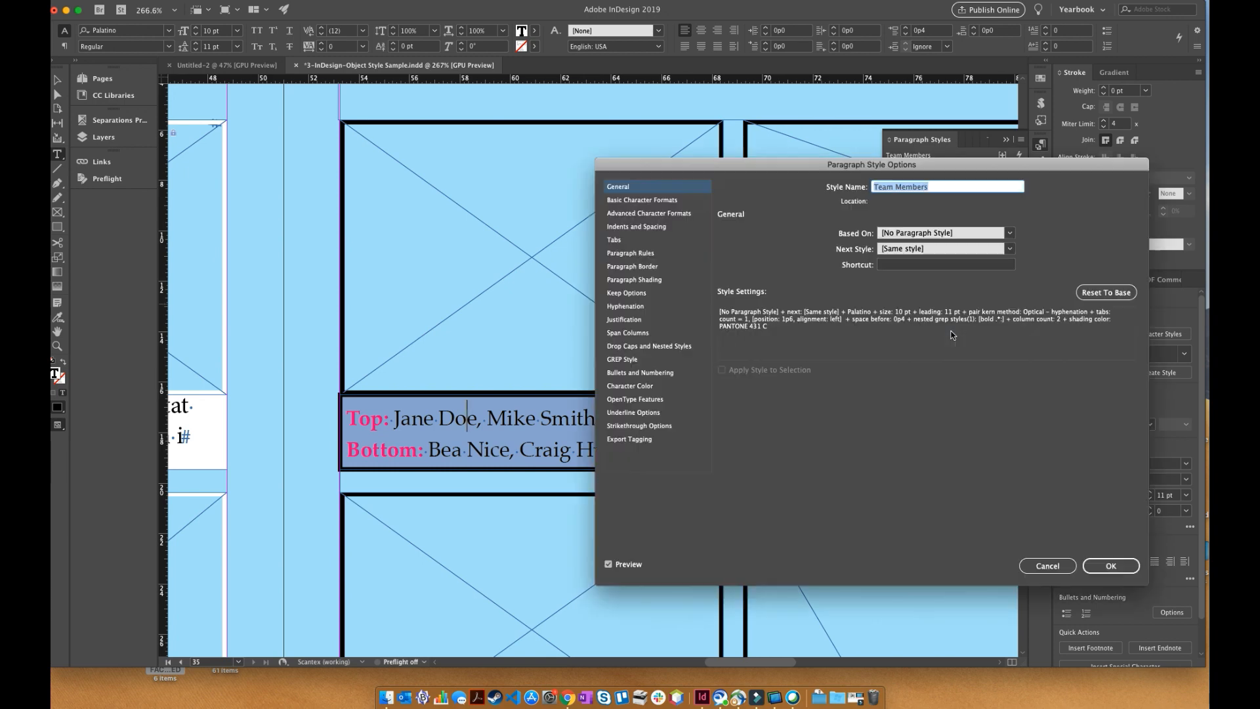
pyautogui.moveTo(717, 174); pyautogui.dragTo(763, 19)
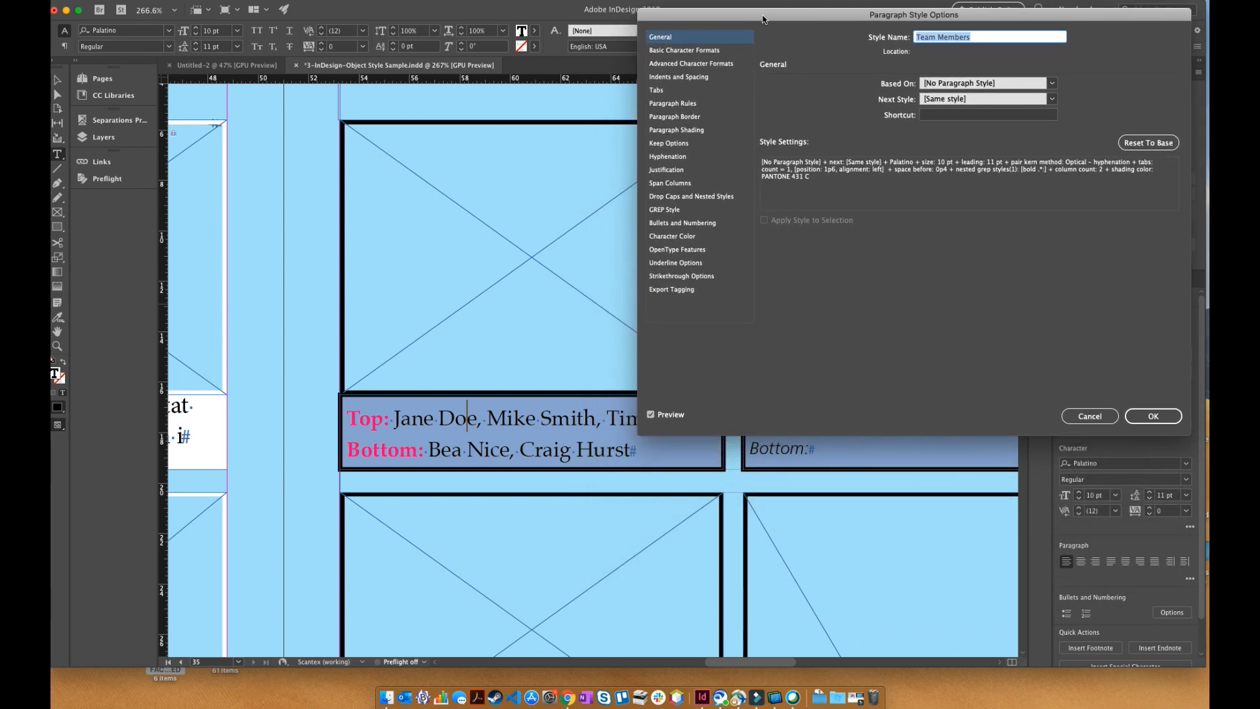
pyautogui.click(685, 49)
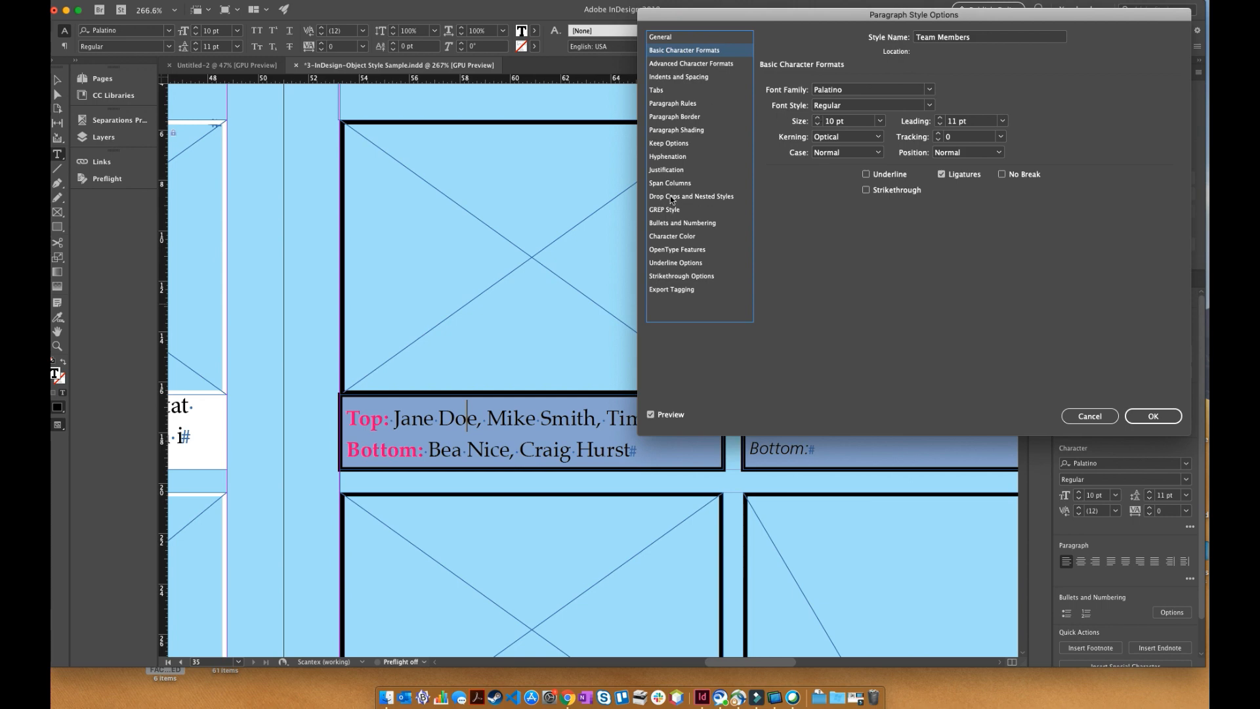
pyautogui.click(674, 236)
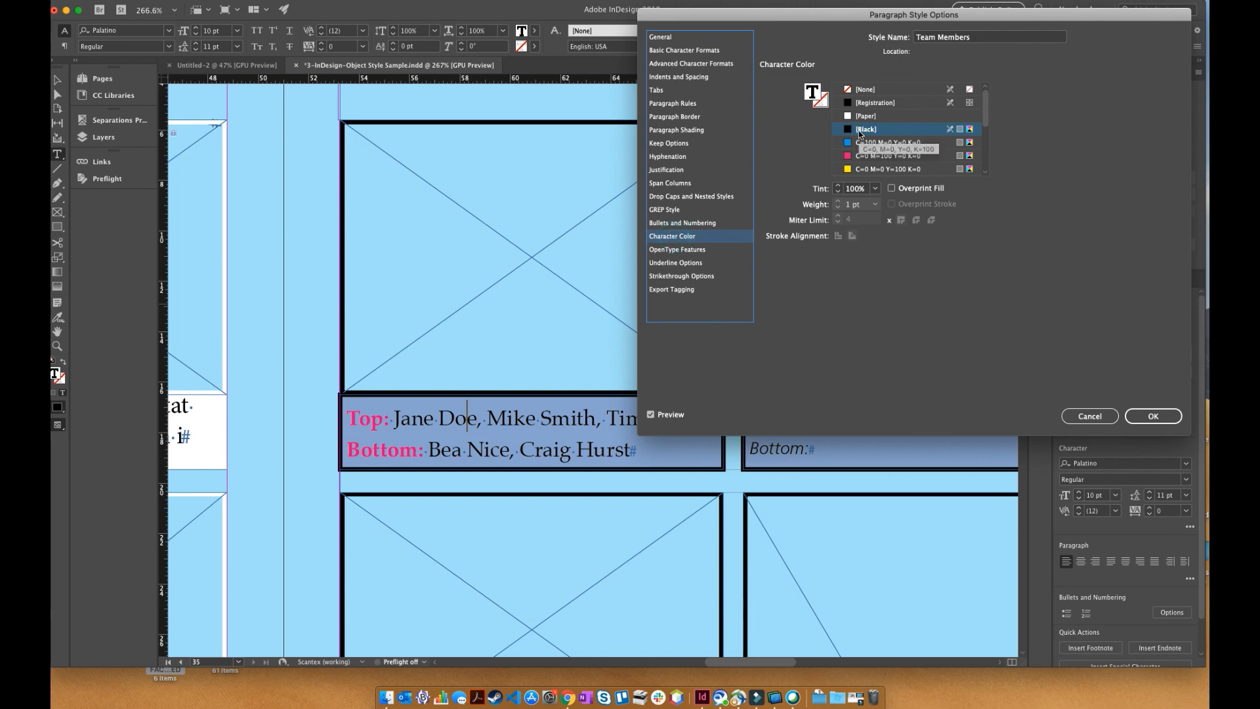
pyautogui.click(1090, 417)
# - Select both lines of the caption to check which paragraph style they use
pyautogui.click(383, 418)
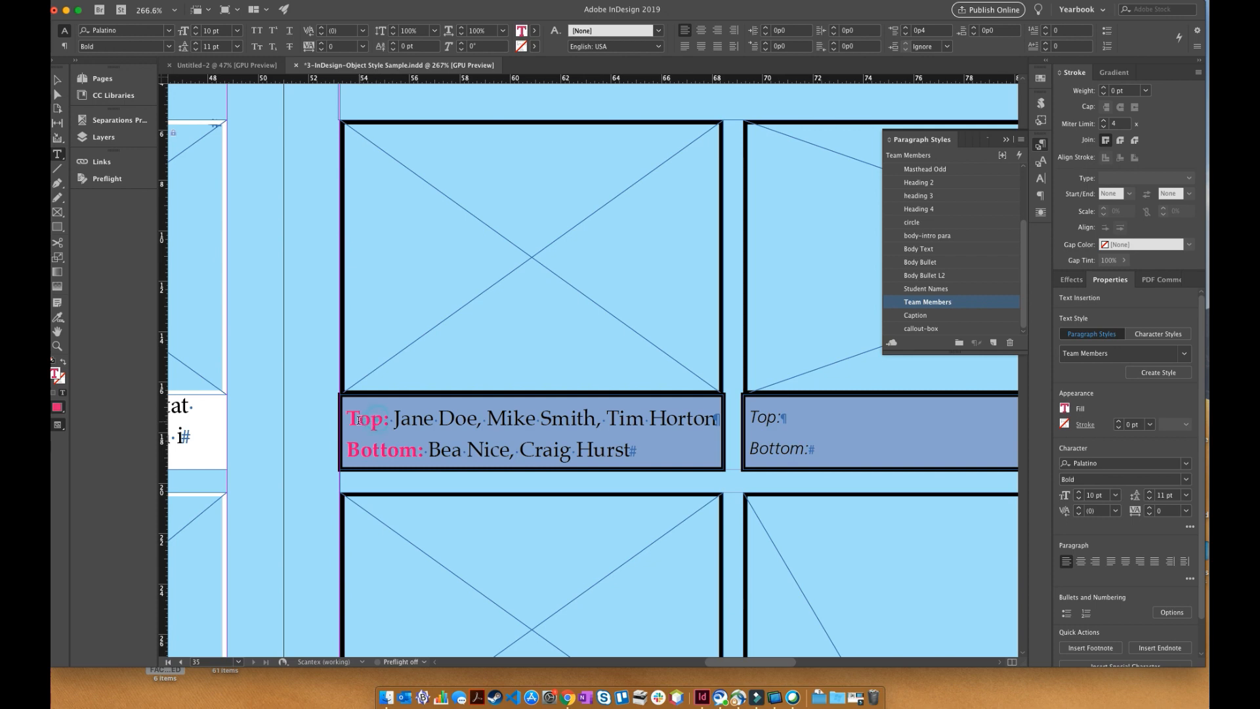
pyautogui.moveTo(350, 418); pyautogui.dragTo(631, 450)
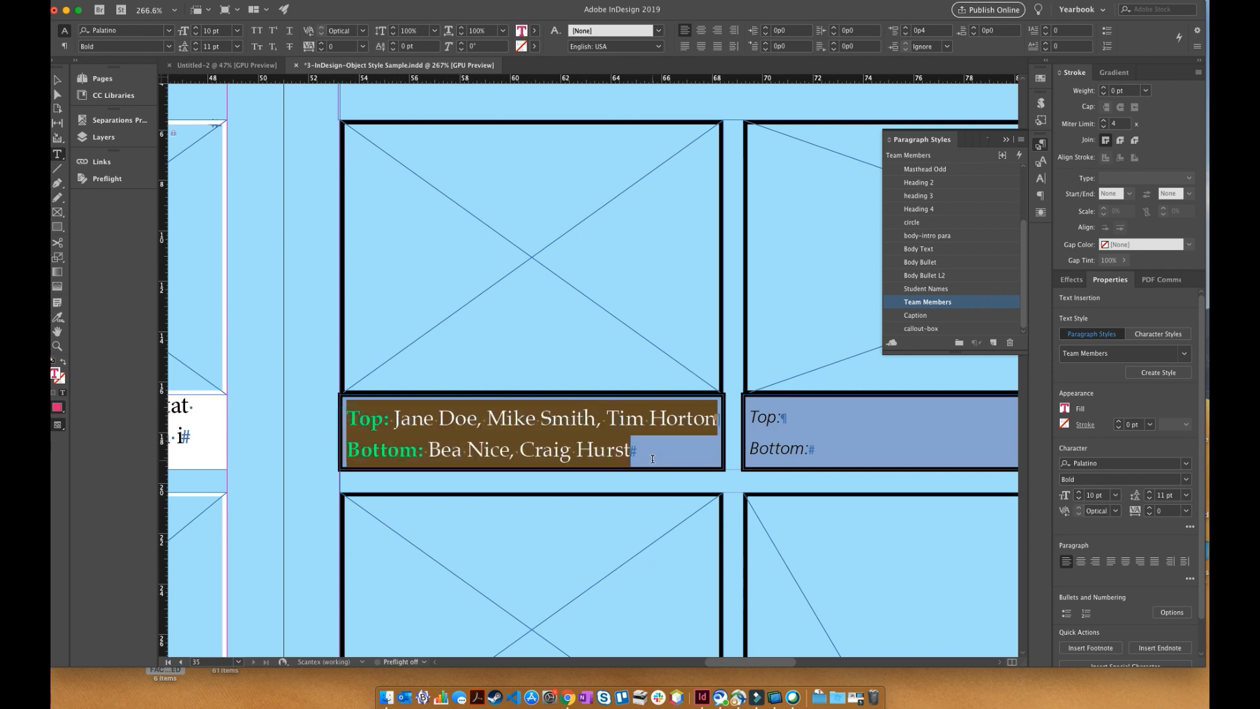
pyautogui.click(485, 426)
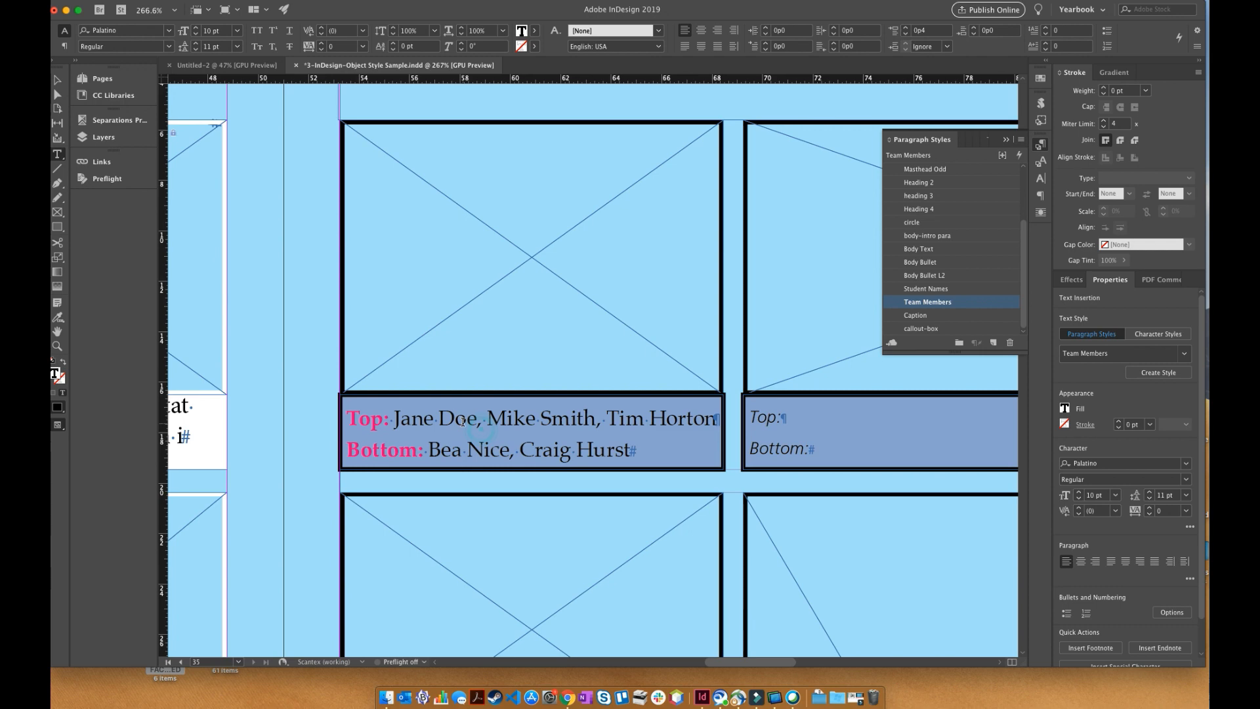
# - Test the automatic label formatting by deleting the colon and space after Top in the caption and restoring them
pyautogui.doubleClick(402, 422)
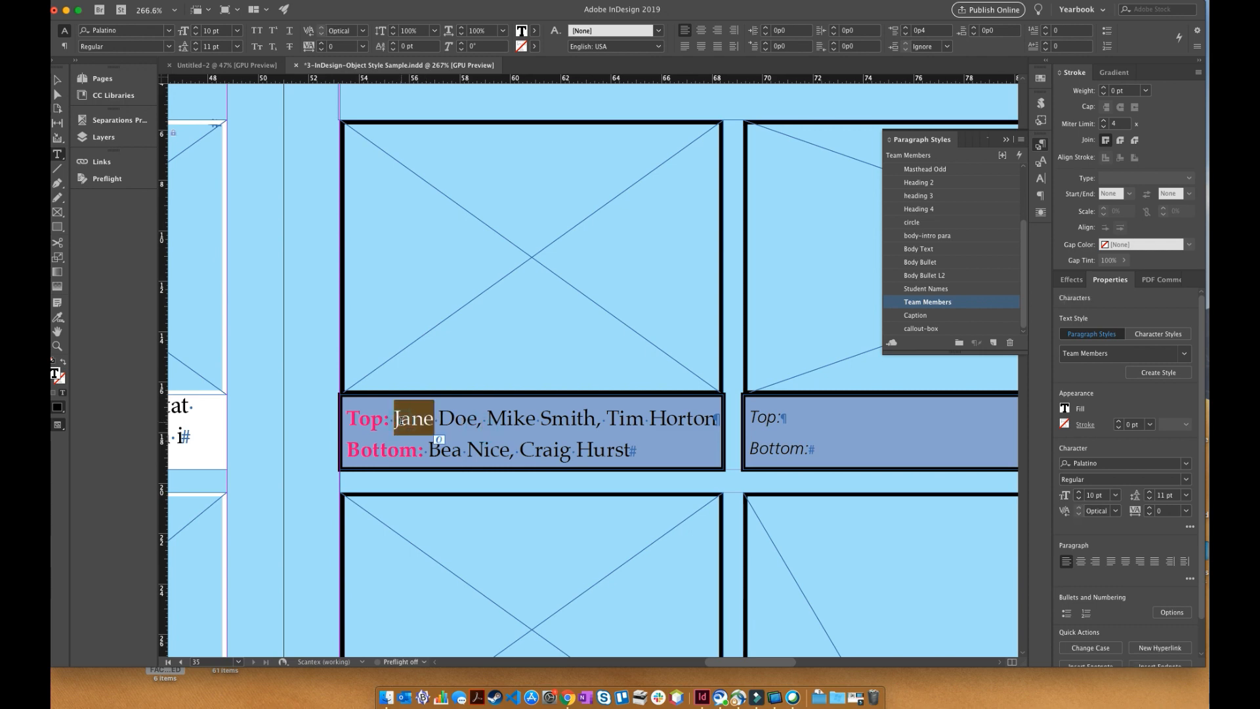
pyautogui.press('Left')
pyautogui.press('BackSpace')
pyautogui.press('BackSpace')
pyautogui.press('BackSpace')
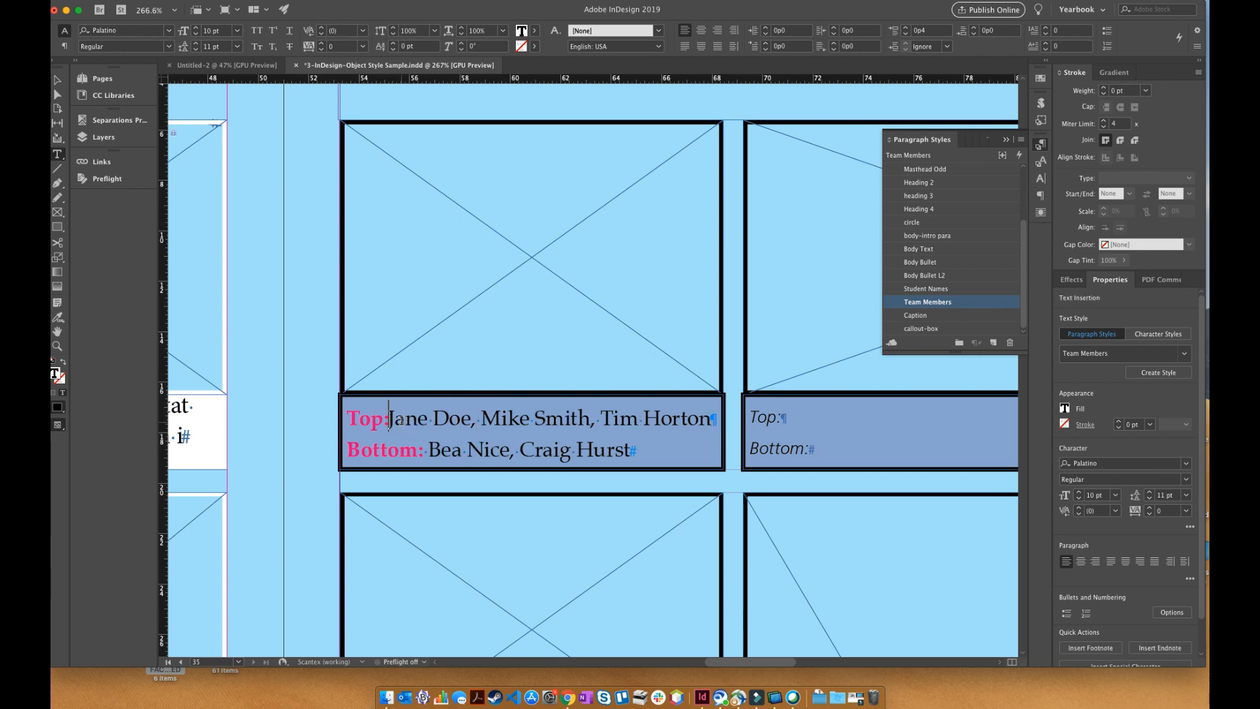
pyautogui.write('p')
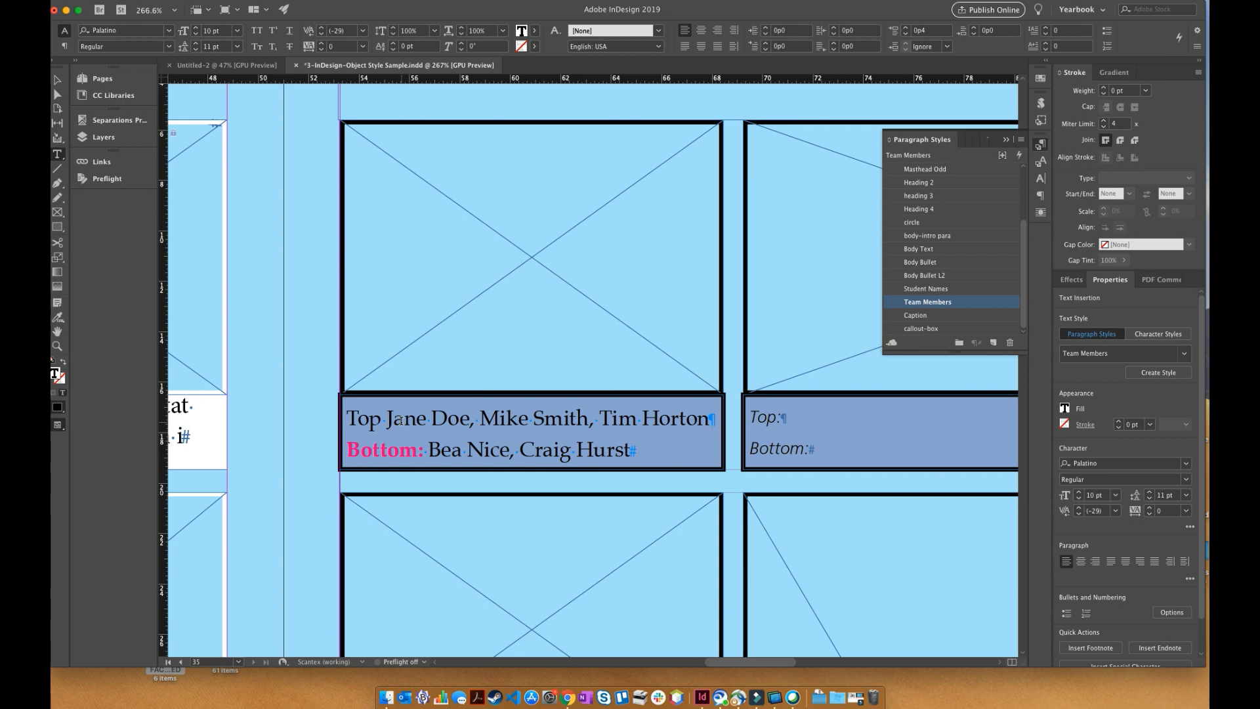
pyautogui.press('Left')
pyautogui.write(':')
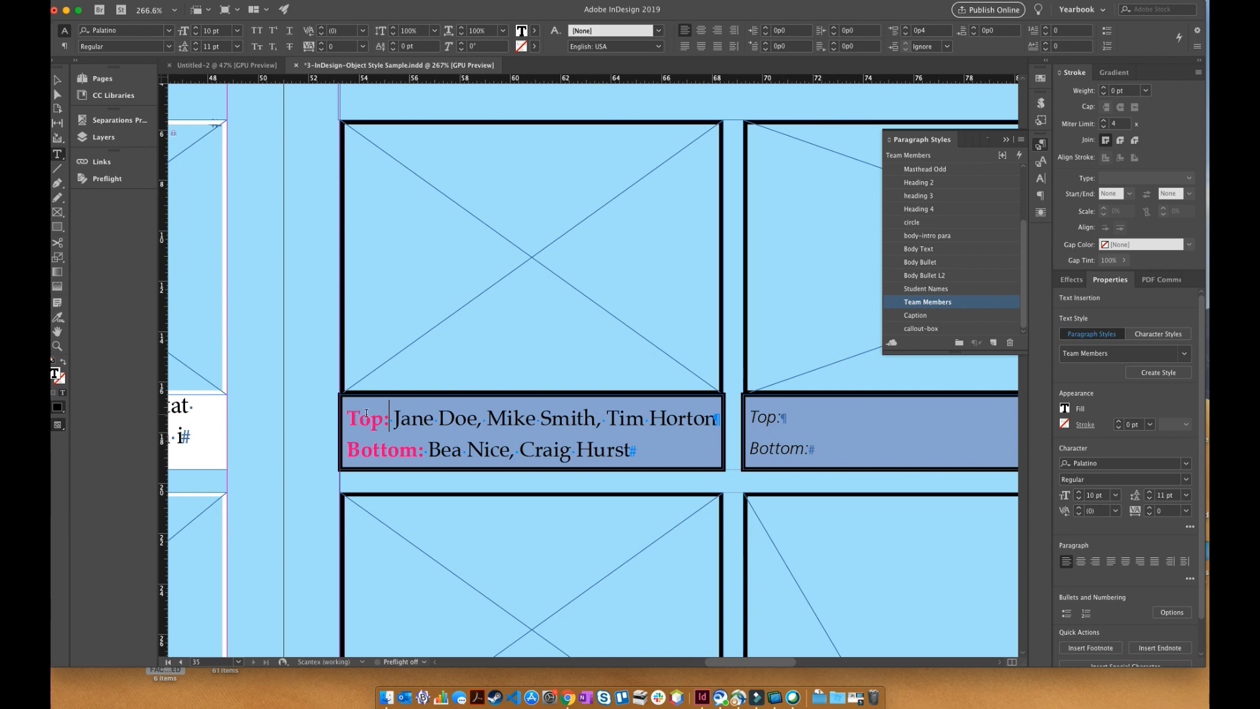
# - Select the caption's "Top:" label and open the GREP Style settings of the Team Members paragraph style
pyautogui.moveTo(346, 418); pyautogui.dragTo(386, 418)
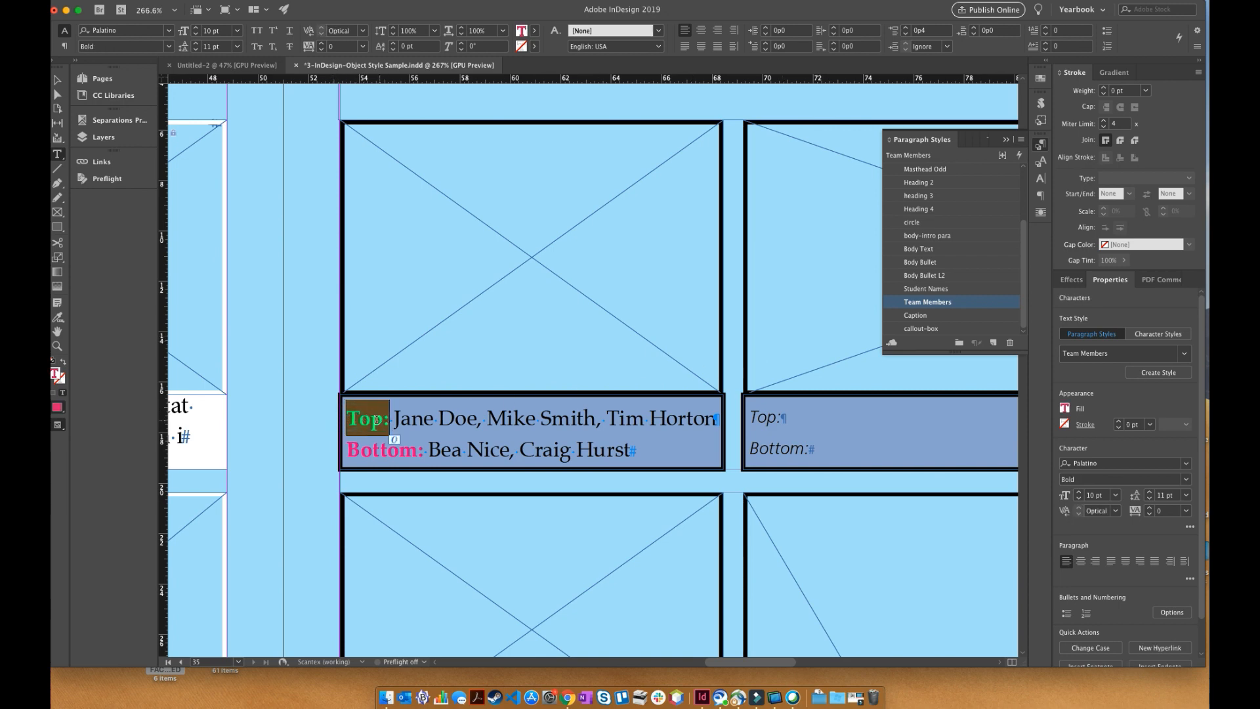
pyautogui.click(348, 420)
pyautogui.moveTo(347, 421); pyautogui.dragTo(387, 421)
pyautogui.rightClick(917, 306)
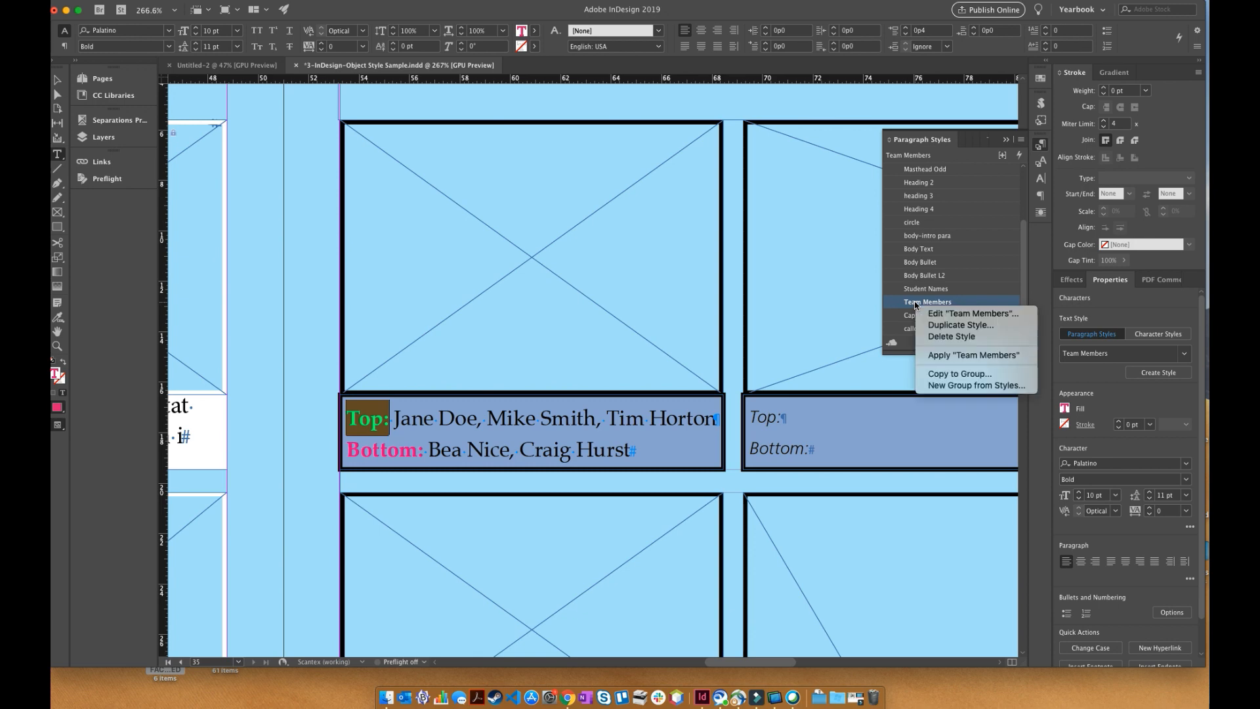
pyautogui.click(947, 314)
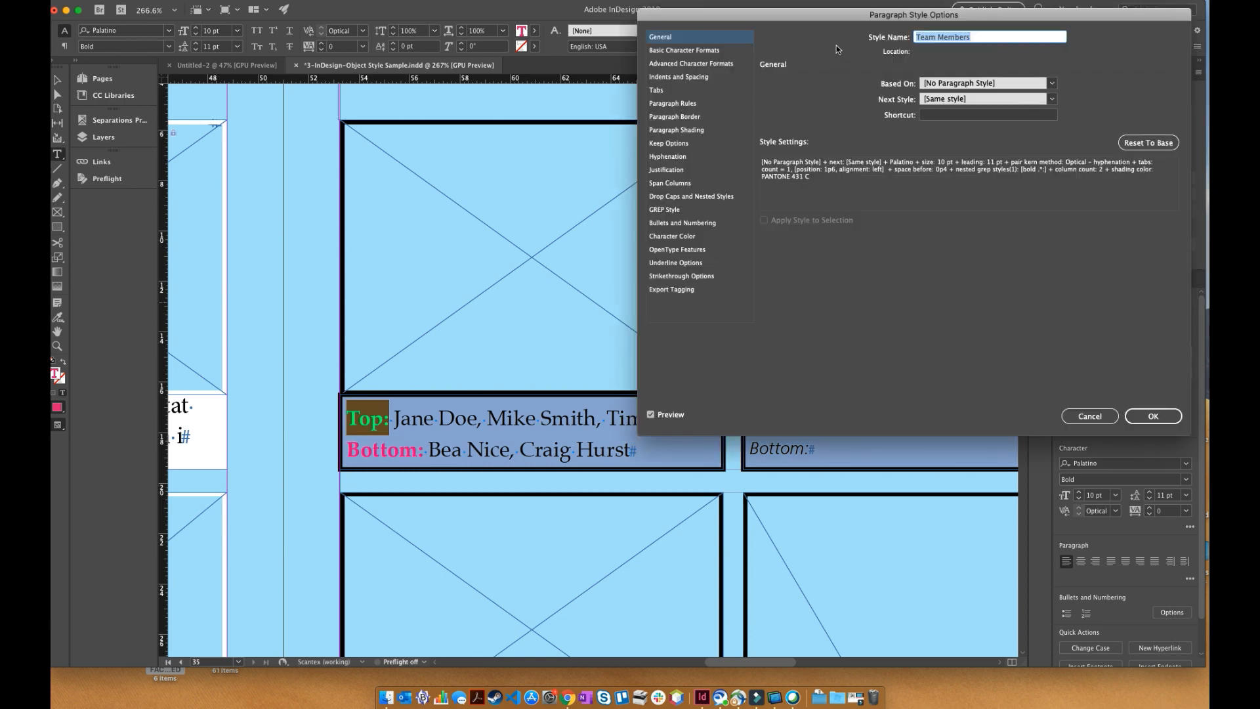
pyautogui.moveTo(833, 22); pyautogui.dragTo(786, 73)
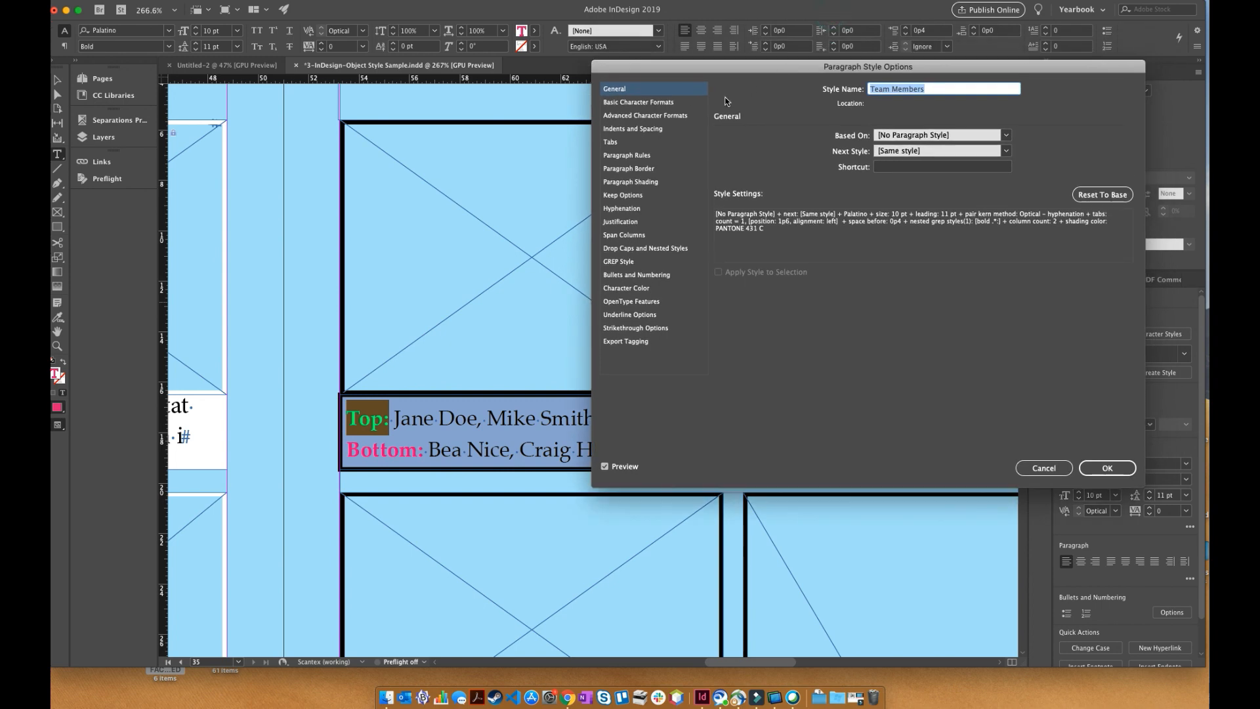
pyautogui.click(615, 262)
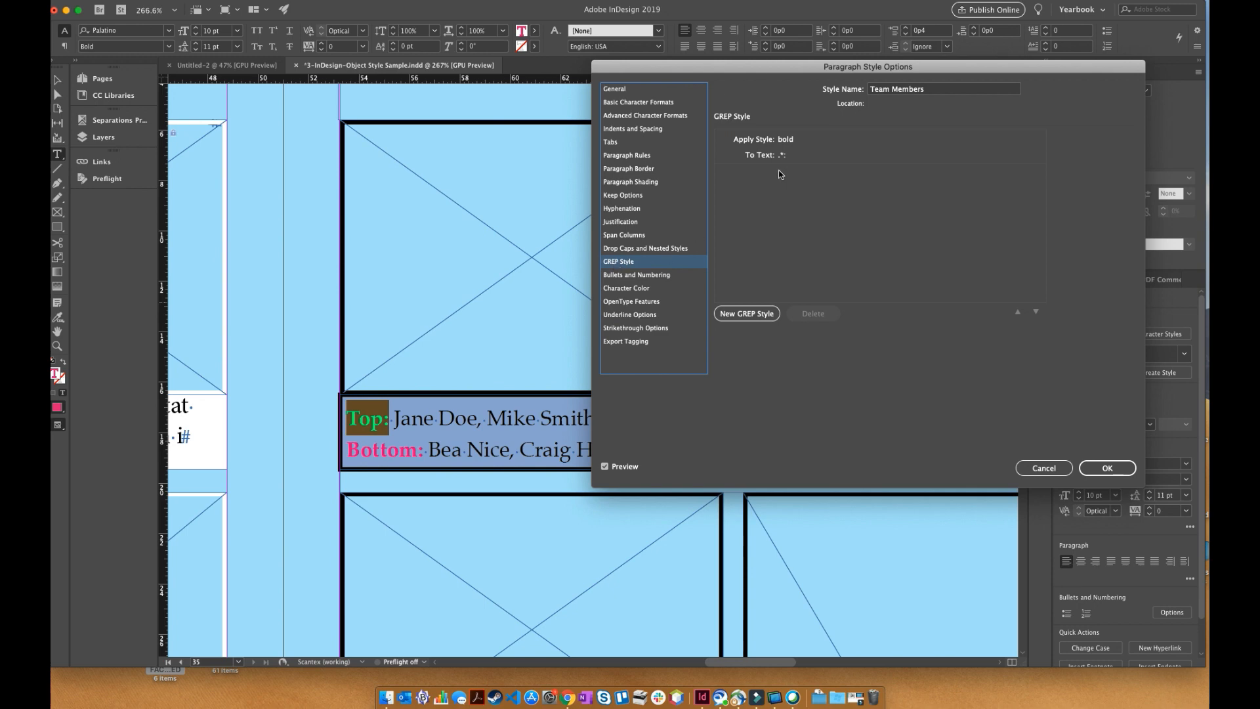
# - Examine the GREP style's applied character style and its matching expression, keeping bold and .*:, and accept the Team Members style options
pyautogui.click(785, 139)
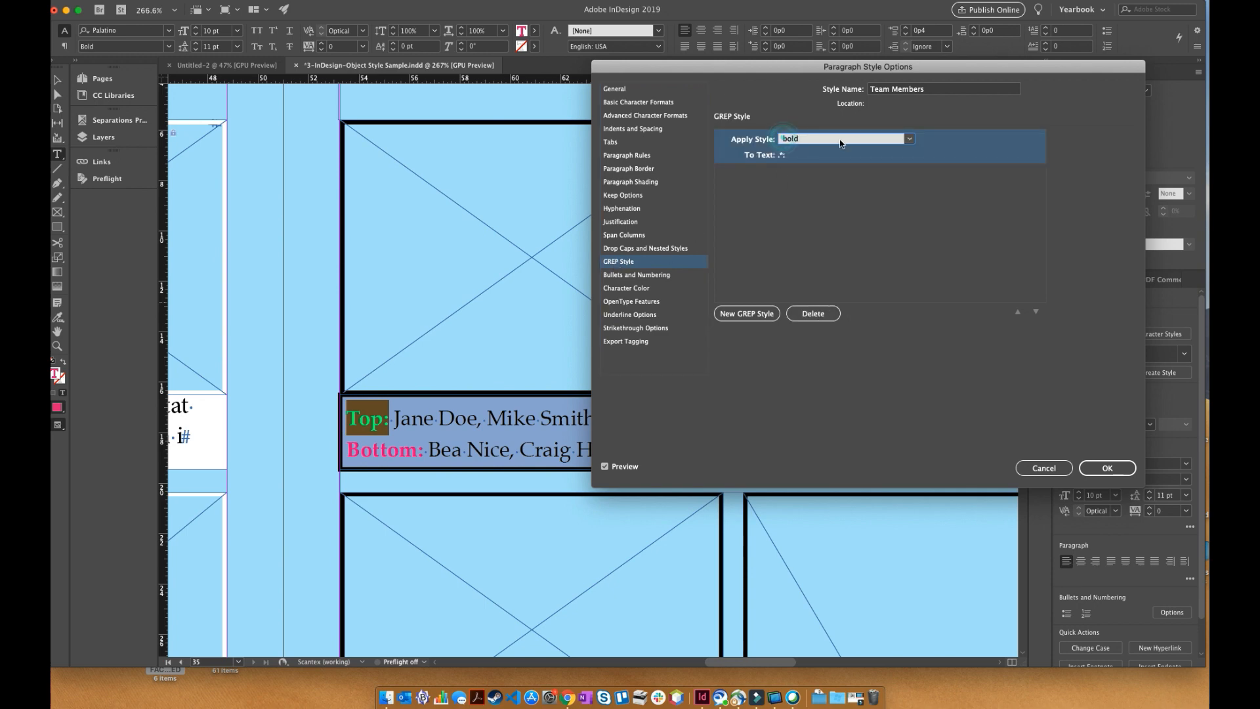
pyautogui.click(909, 140)
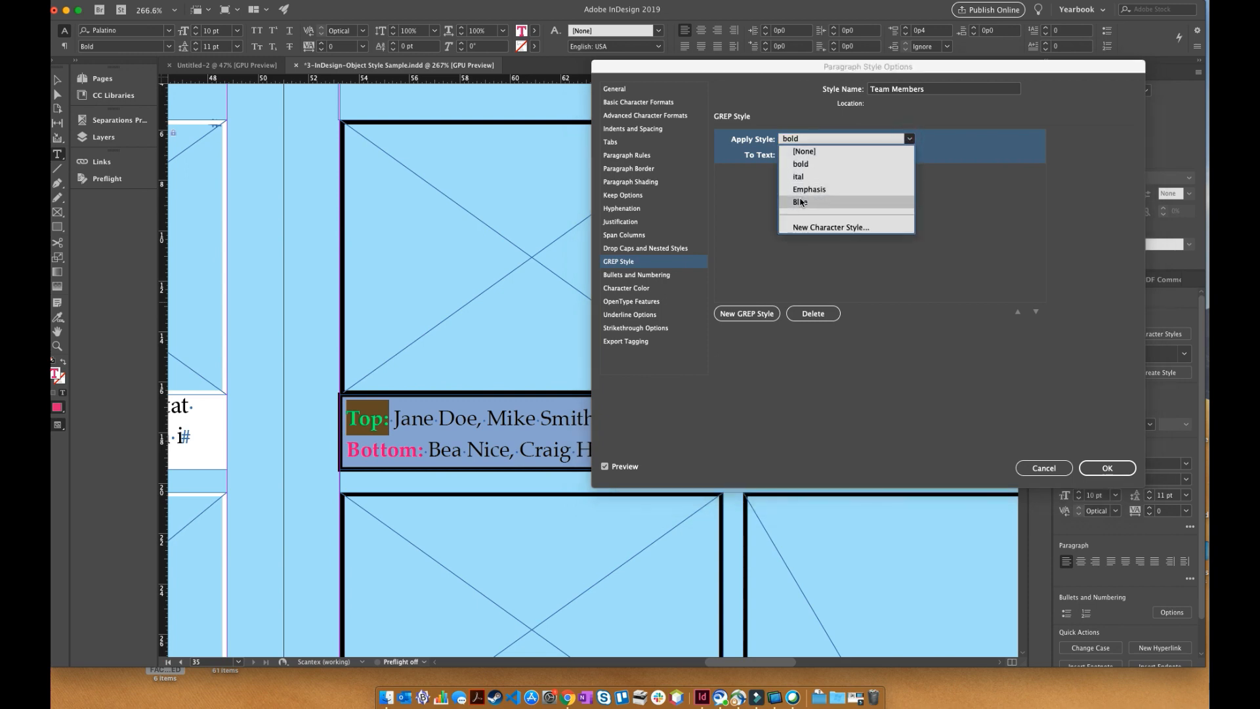
pyautogui.click(801, 165)
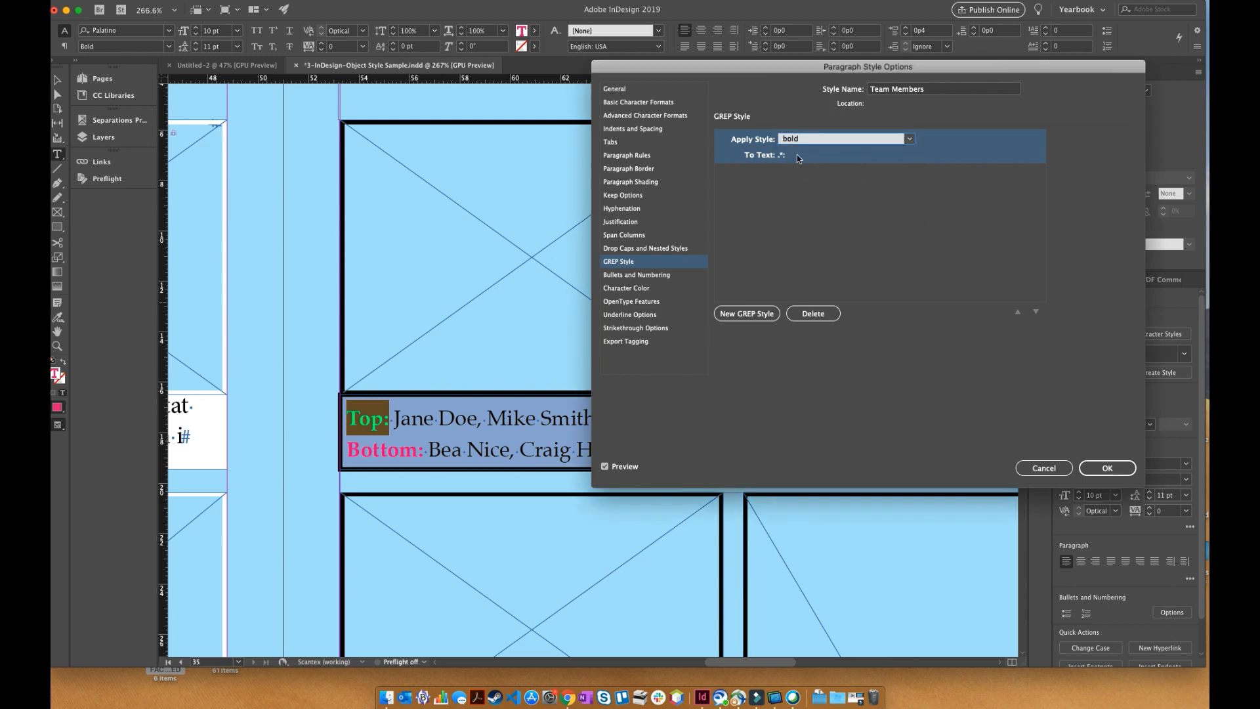
pyautogui.click(797, 155)
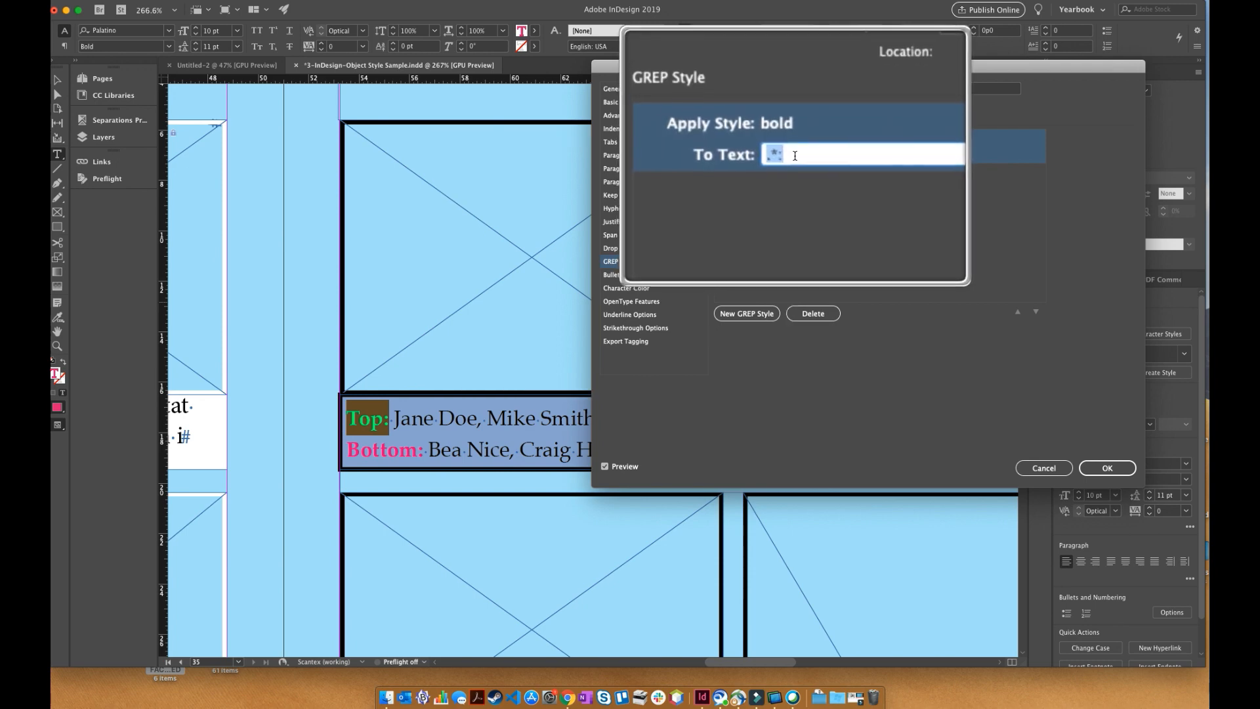
pyautogui.click(795, 156)
pyautogui.write(':')
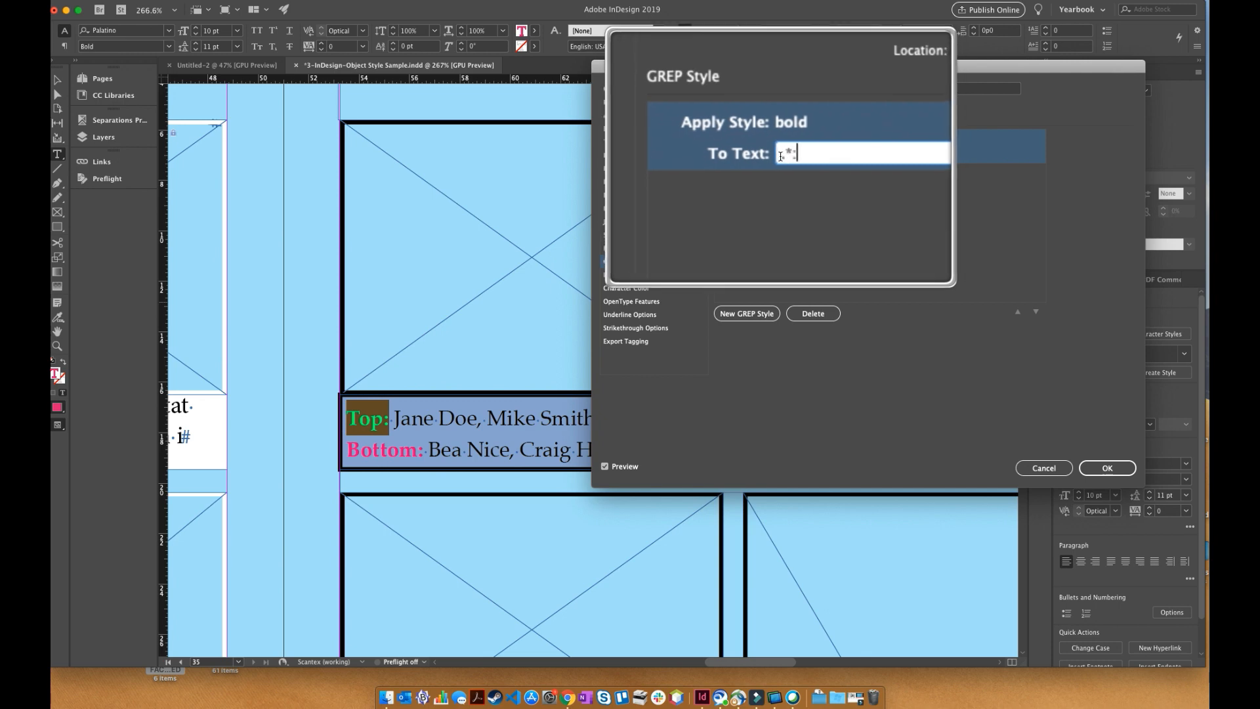
pyautogui.moveTo(781, 156); pyautogui.dragTo(786, 157)
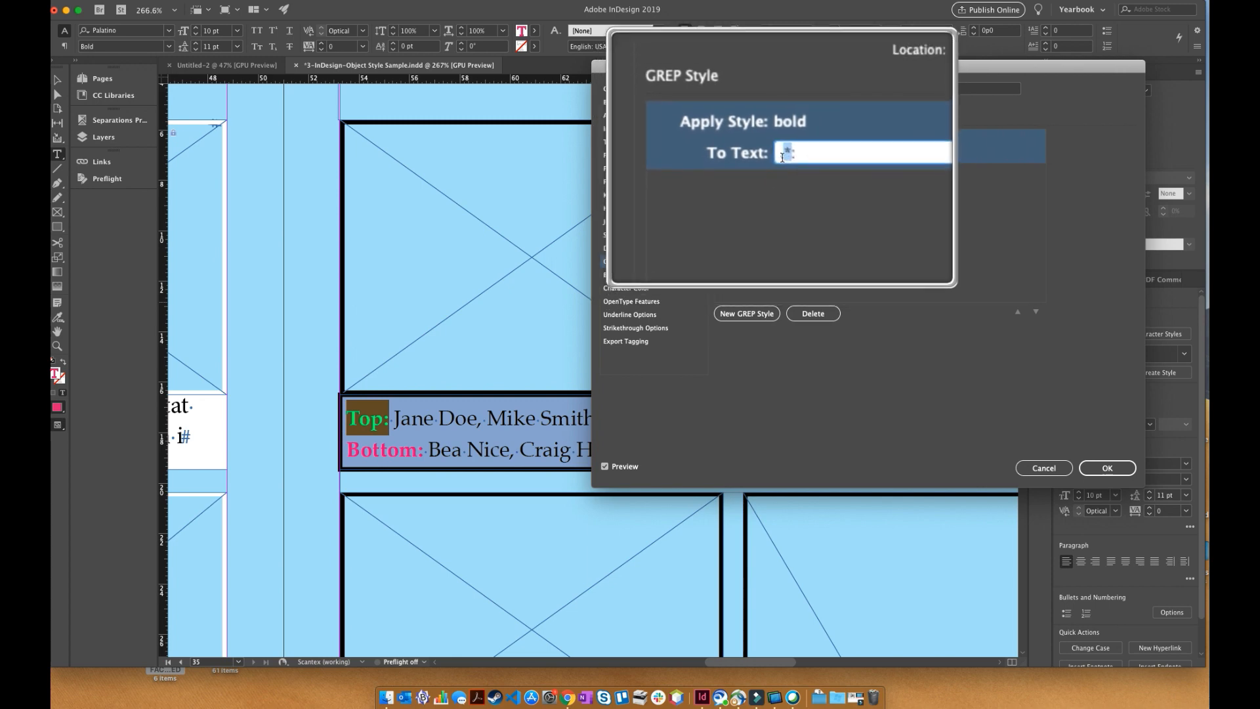
pyautogui.click(788, 158)
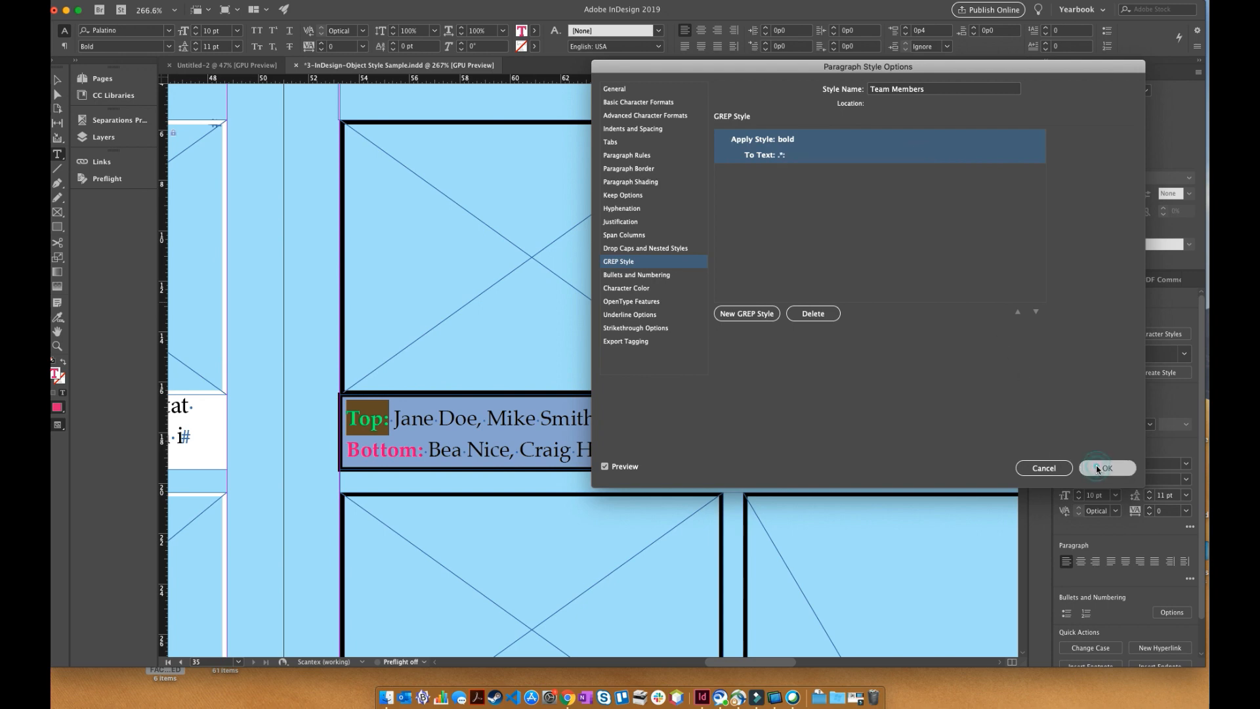
pyautogui.click(1098, 469)
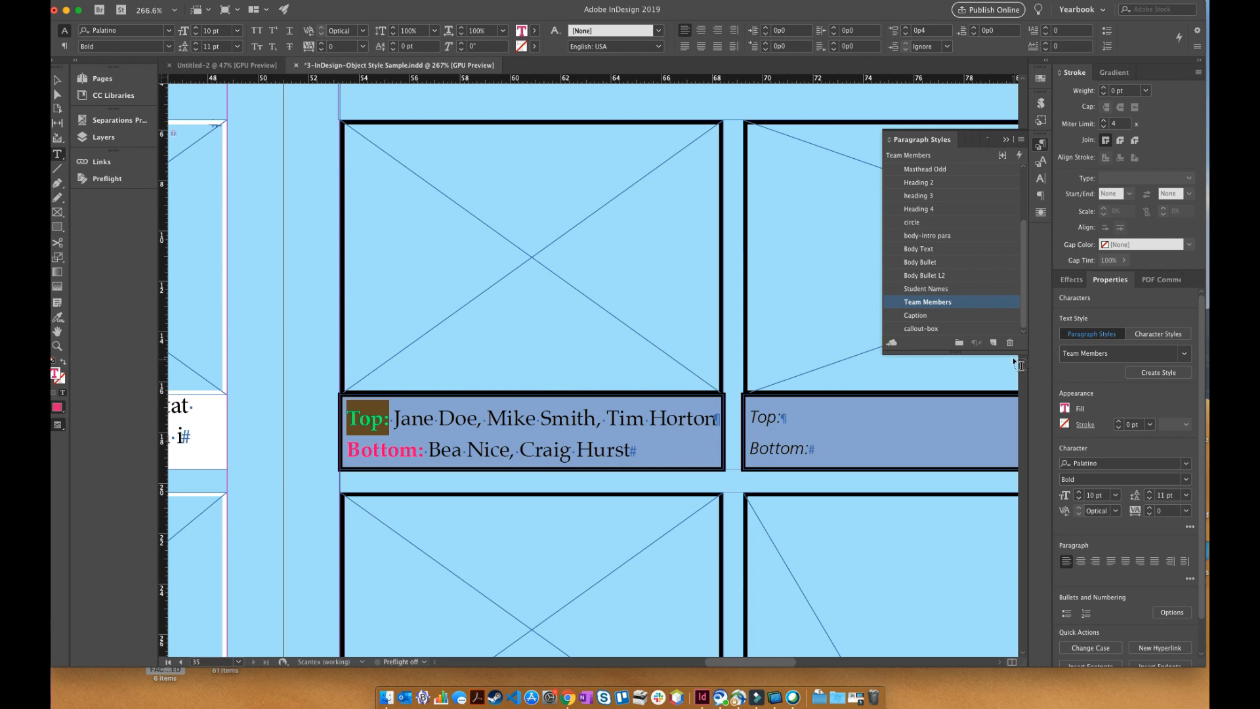
# - Preview the bold character style's color as C=100 M=0 Y=0 K=0, restore it to C=0 M=100 Y=0 K=0, and accept the options
pyautogui.click(1040, 165)
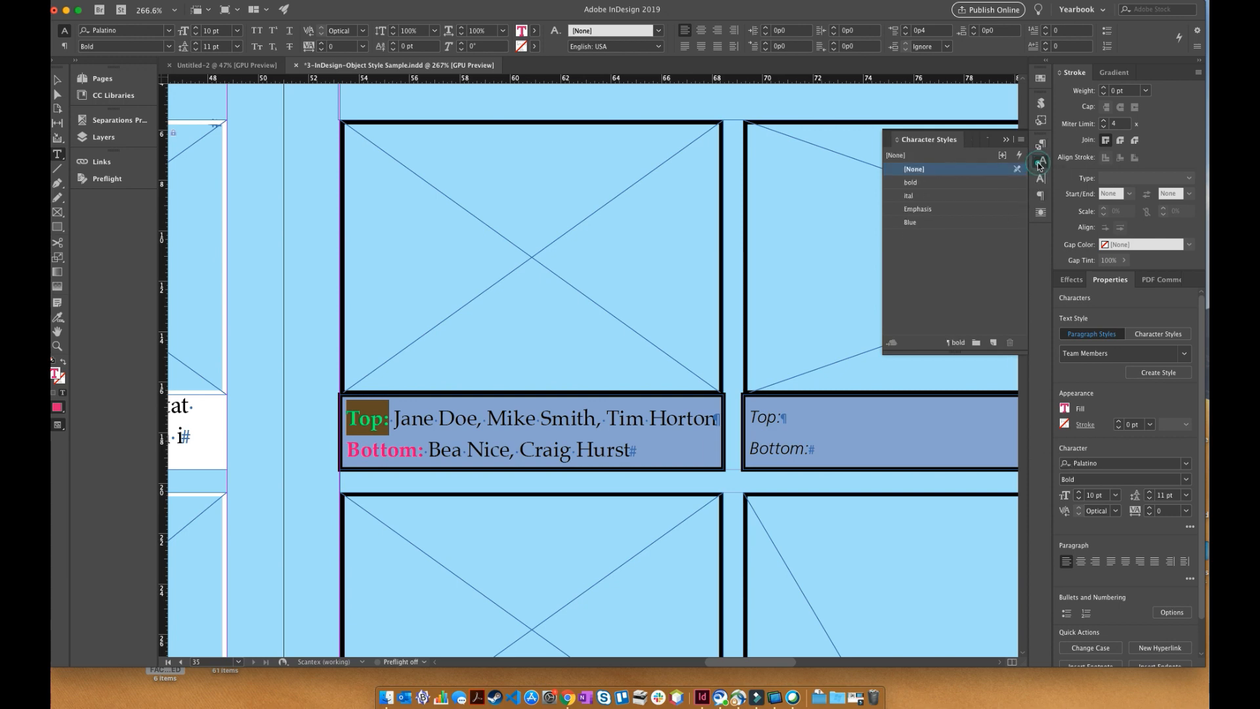
pyautogui.rightClick(958, 187)
pyautogui.click(985, 193)
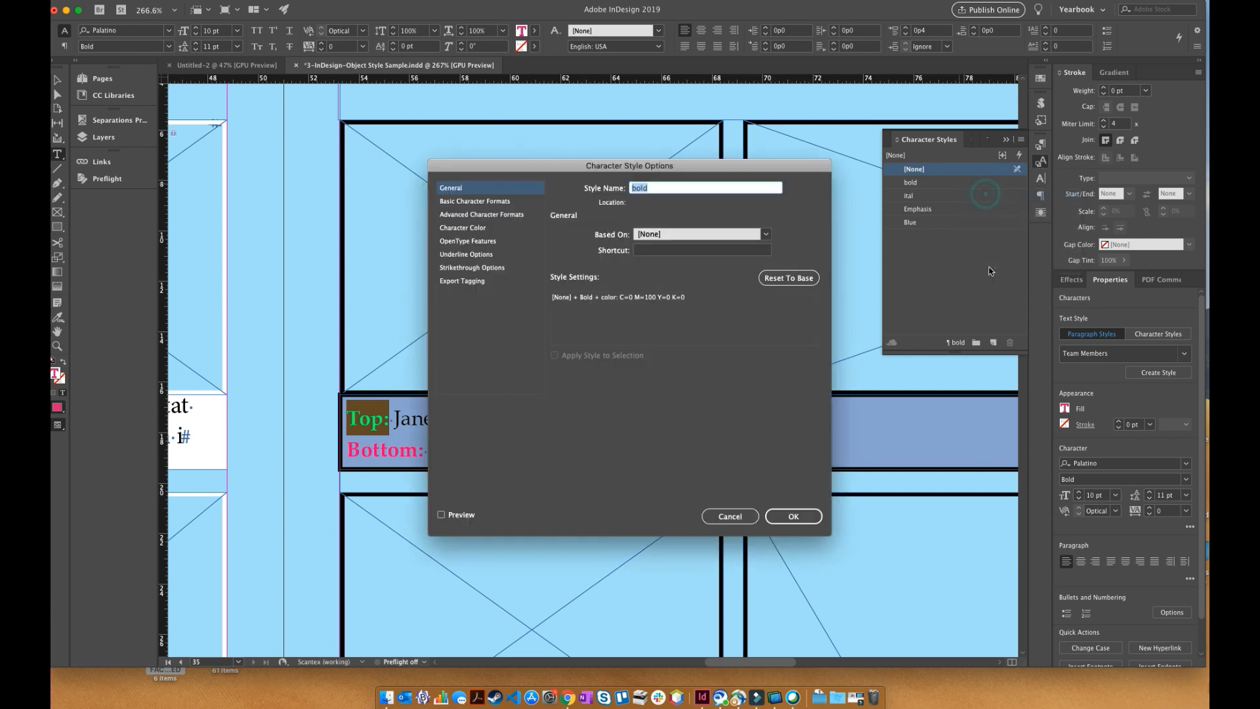
pyautogui.moveTo(632, 166); pyautogui.dragTo(873, 211)
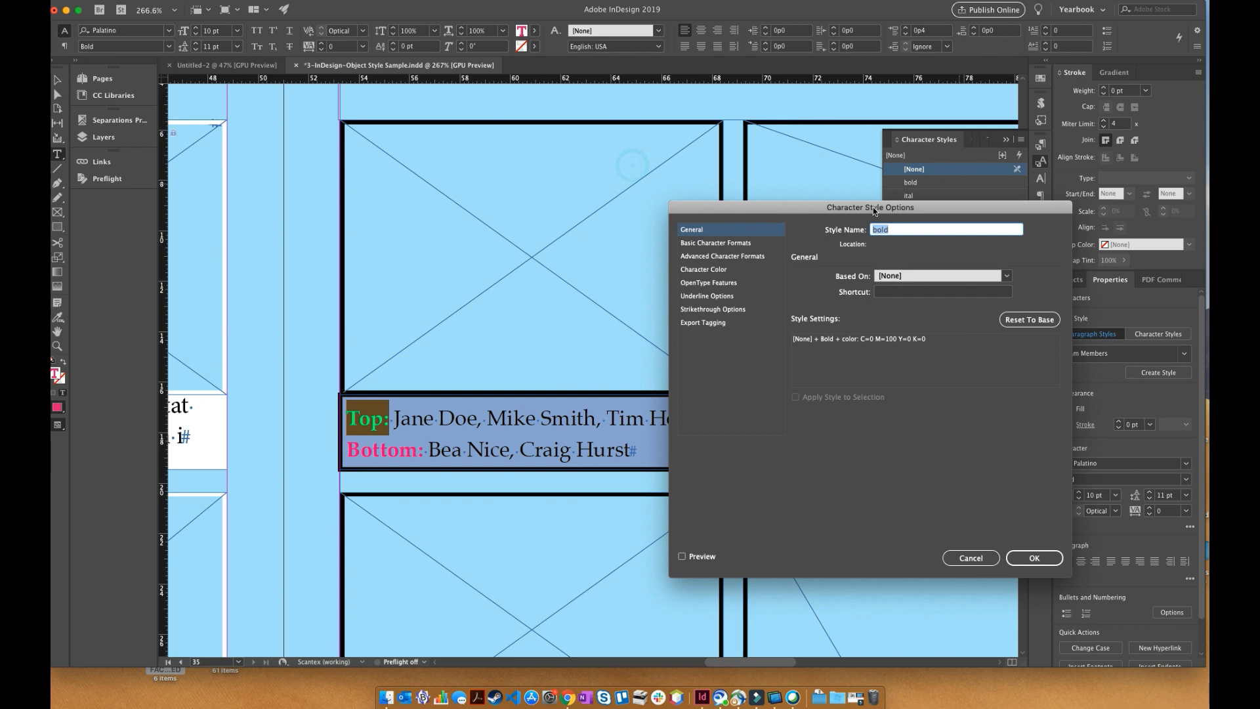
pyautogui.click(711, 269)
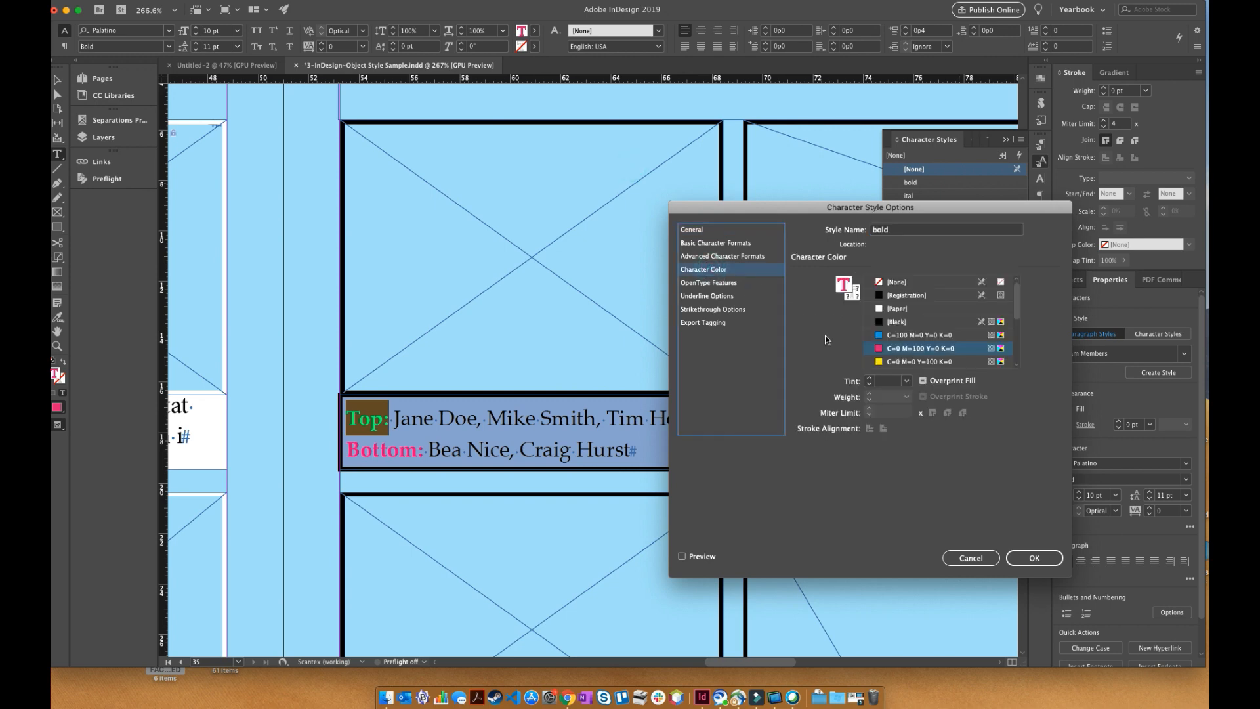
pyautogui.click(903, 335)
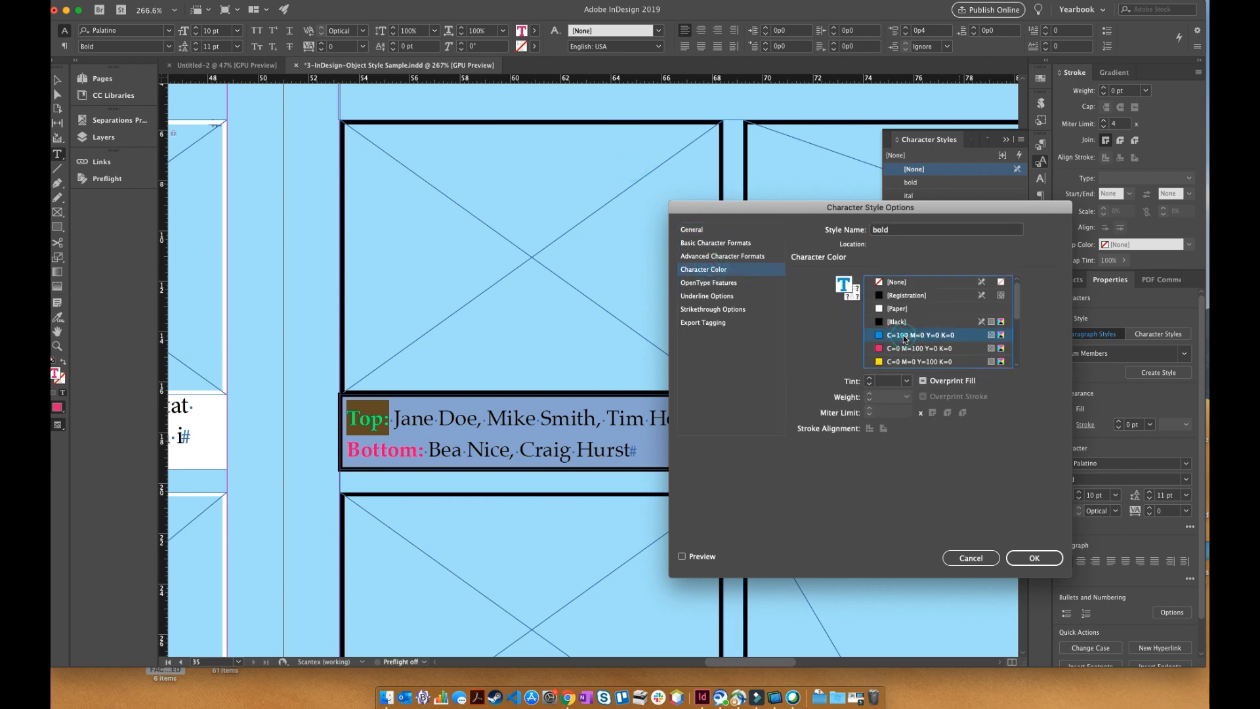
pyautogui.click(698, 557)
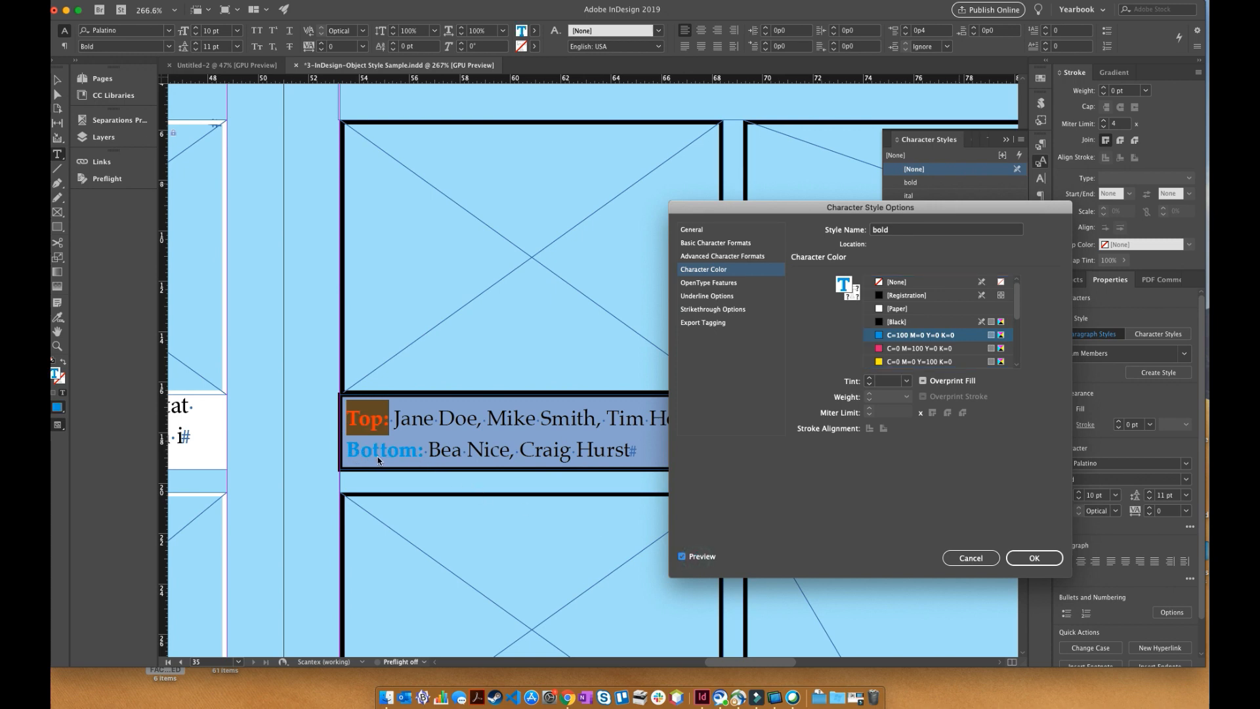
pyautogui.click(904, 352)
pyautogui.click(1037, 558)
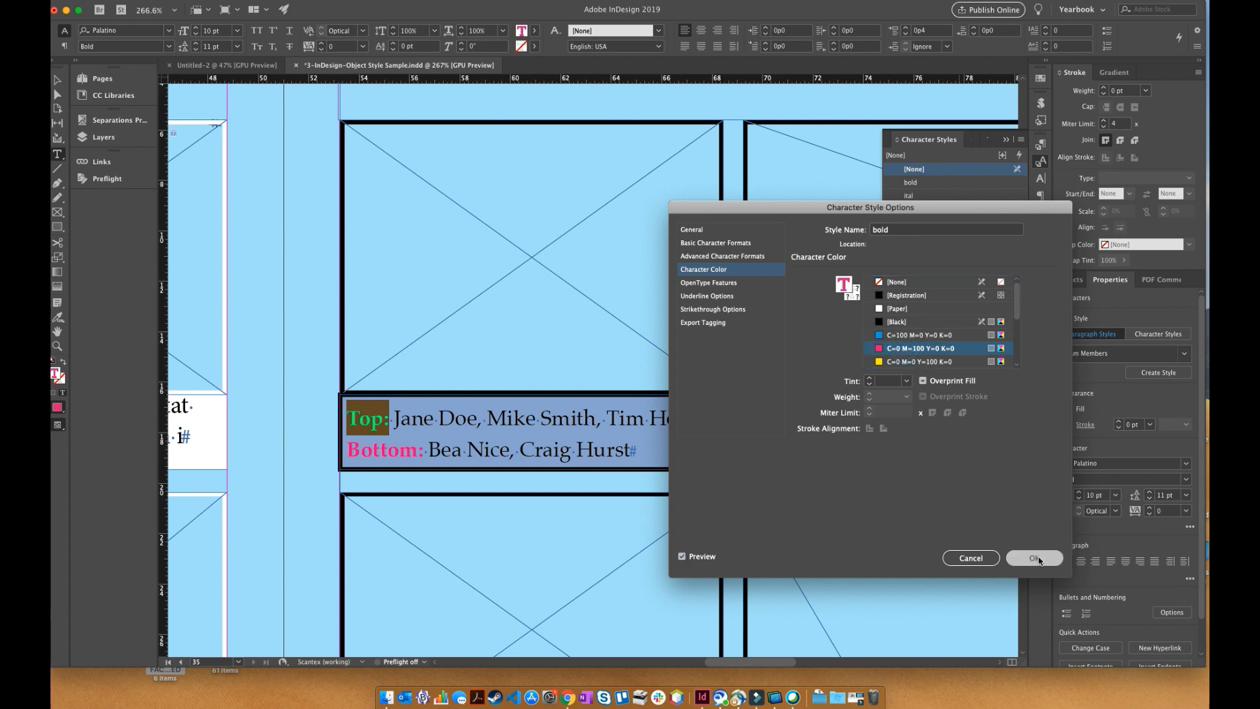
# - Place the text cursor after the caption's Top: label and set the Team Members paragraph style's font family to Arial
pyautogui.click(393, 425)
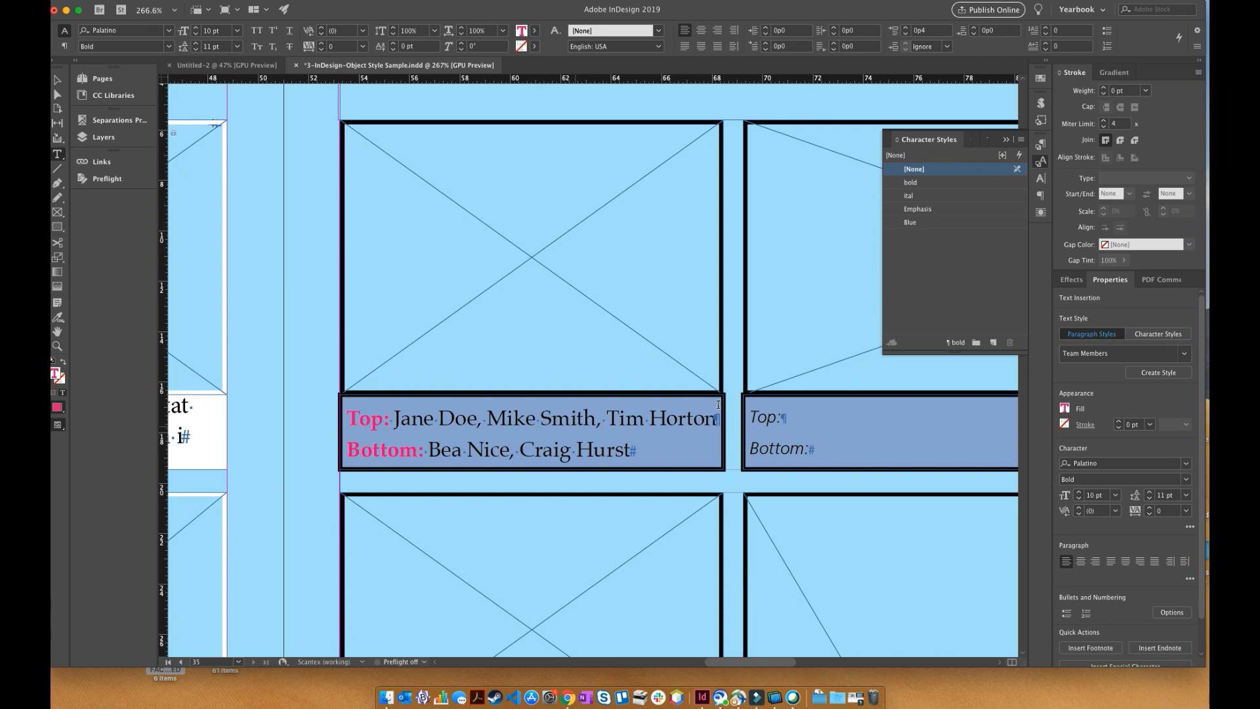
pyautogui.click(1040, 144)
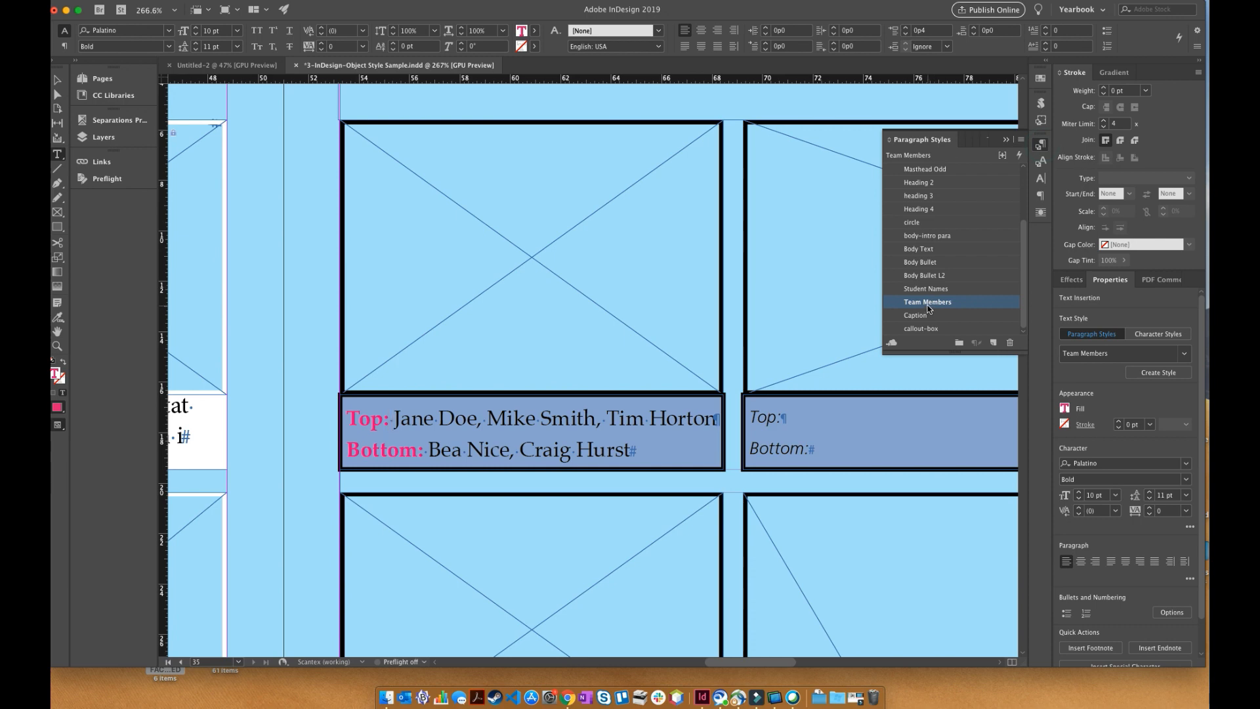
pyautogui.rightClick(927, 305)
pyautogui.click(947, 314)
pyautogui.click(651, 103)
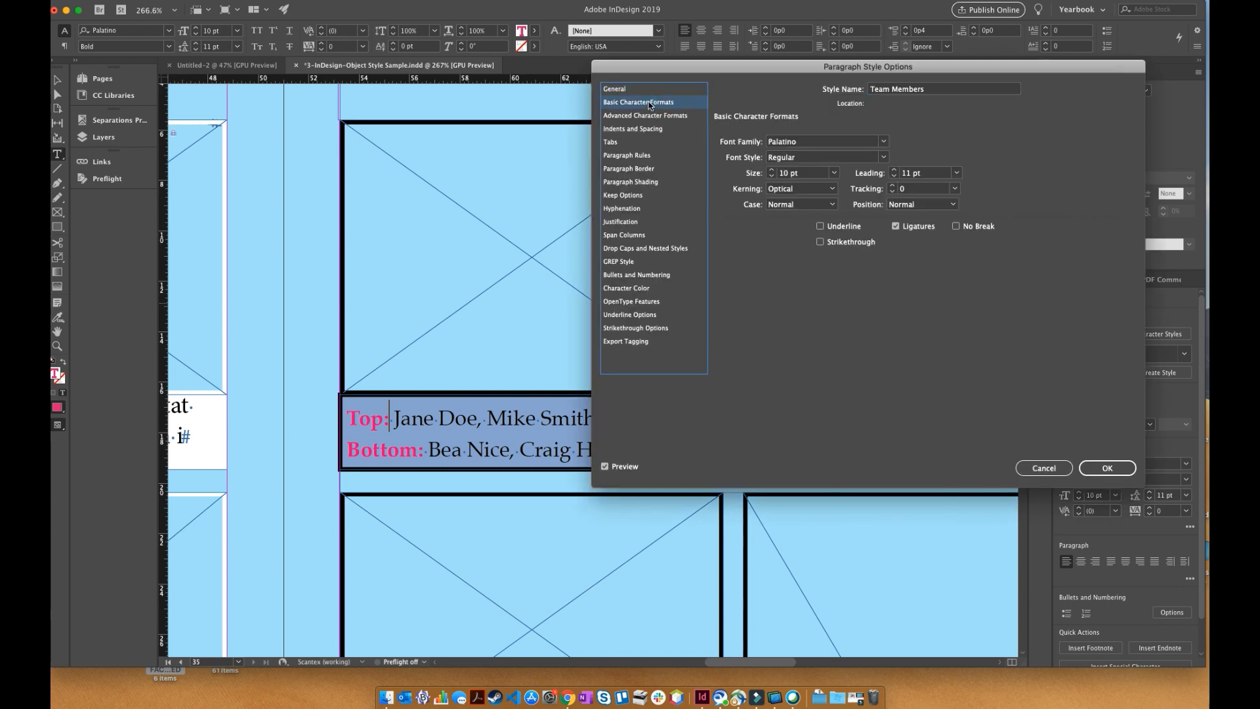
pyautogui.click(883, 142)
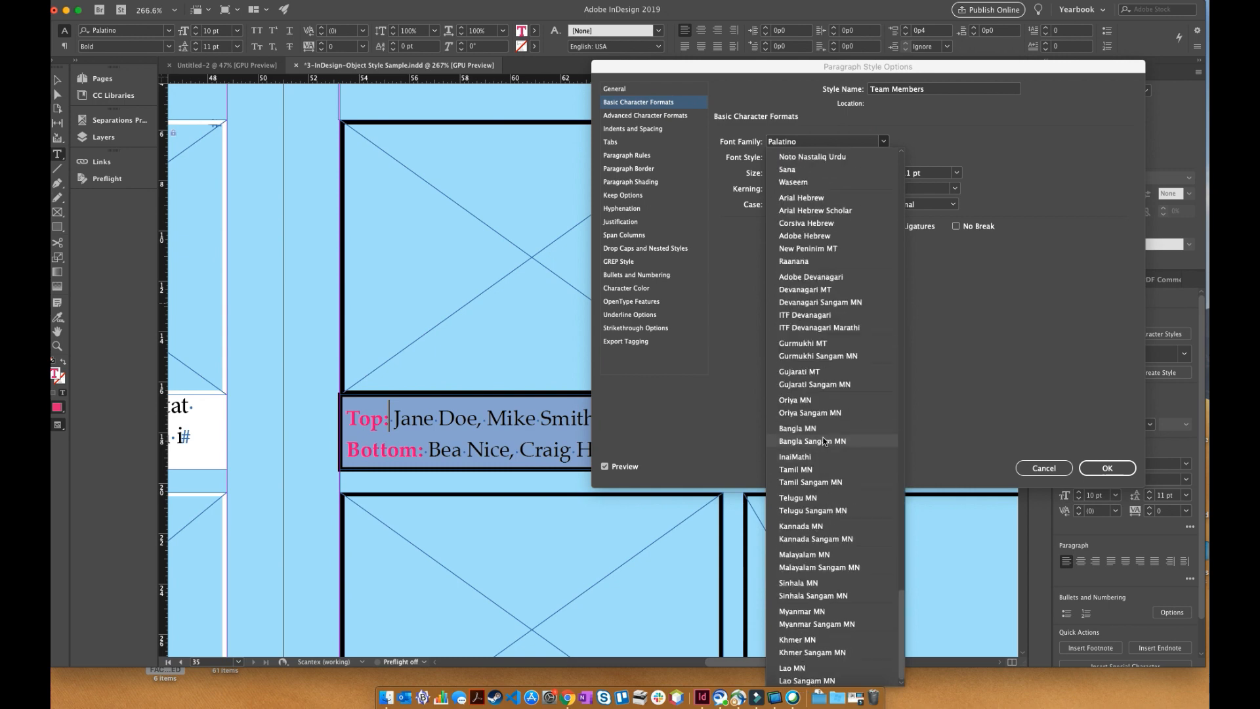
pyautogui.scroll(15, 836, 342)
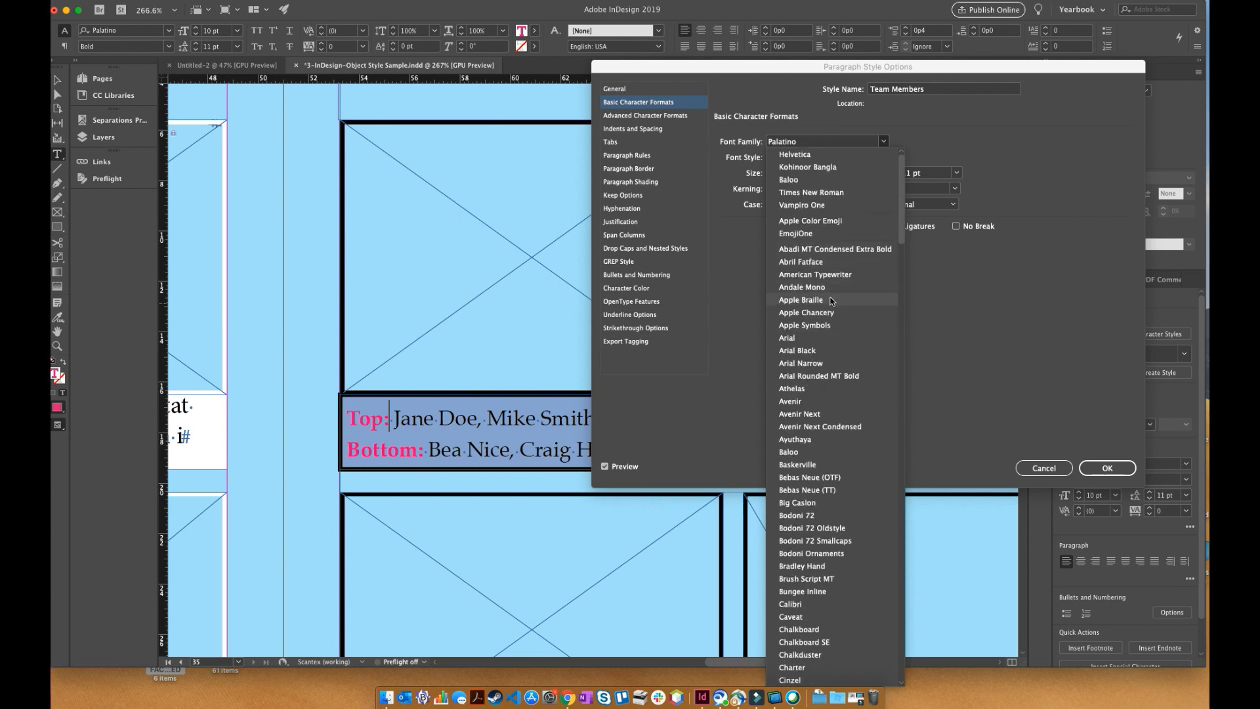
pyautogui.click(822, 337)
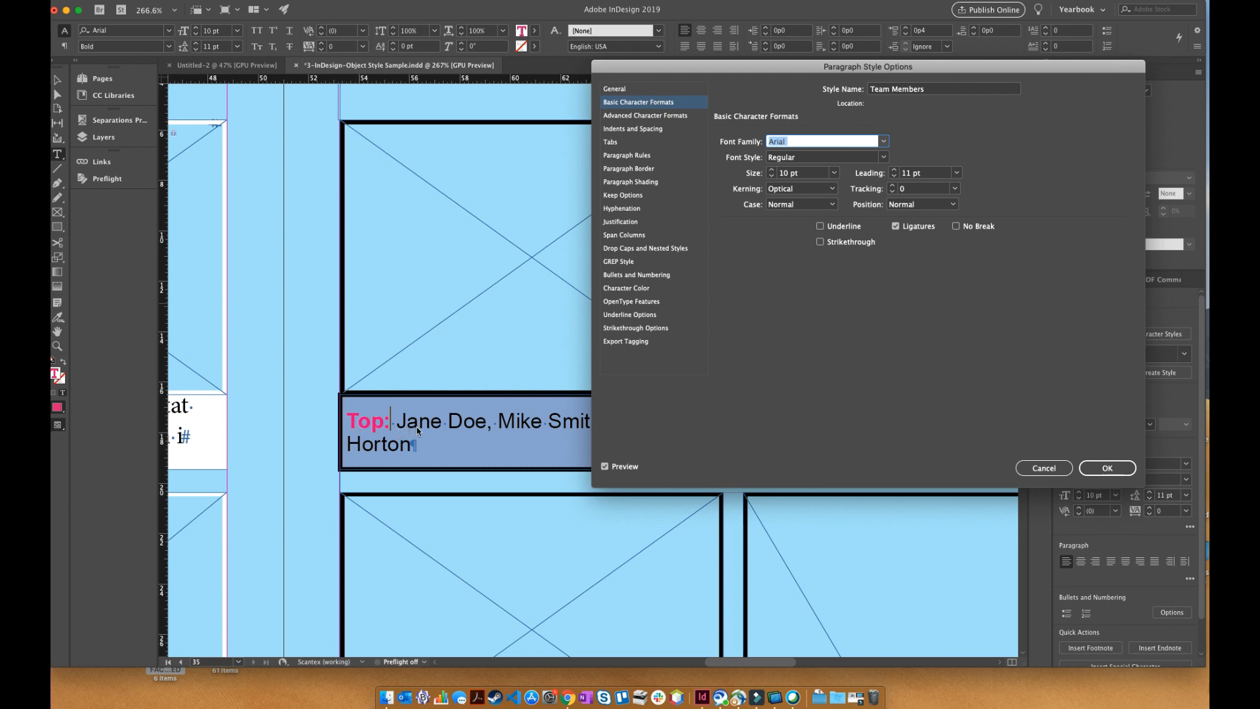
# - Set the Team Members paragraph style's font size to 8 pt and accept the style options
pyautogui.click(772, 176)
pyautogui.click(772, 176)
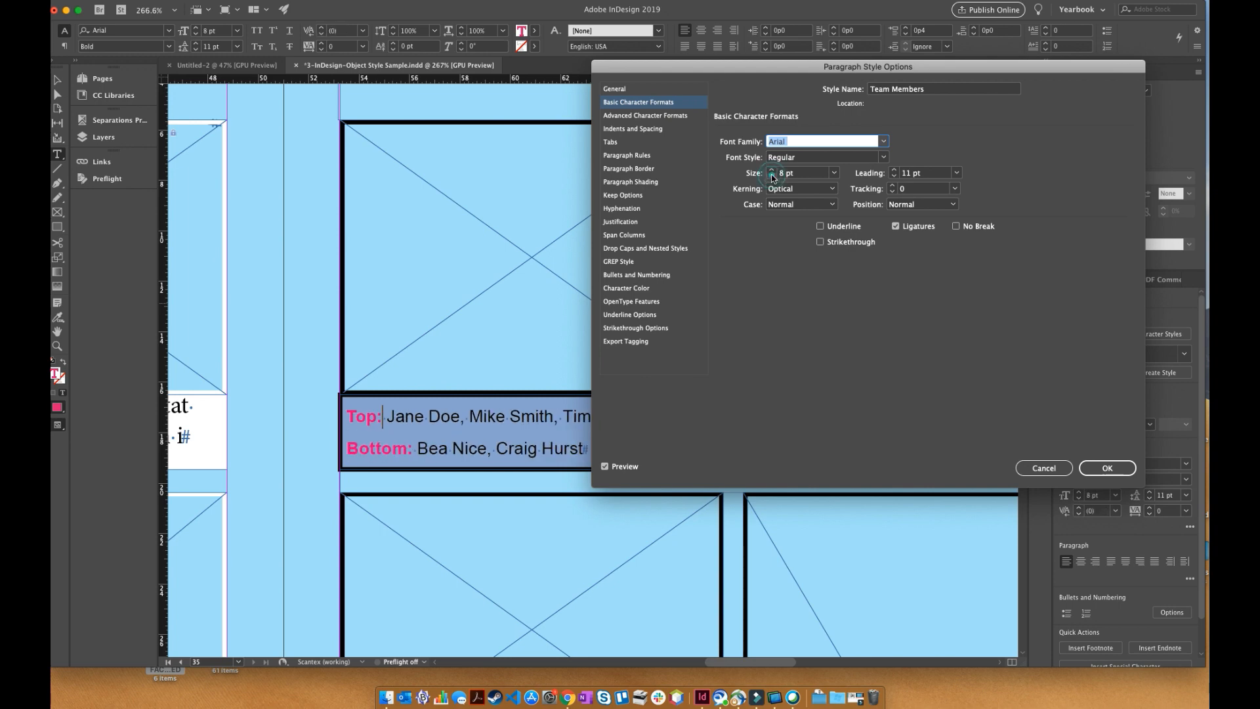
pyautogui.click(772, 176)
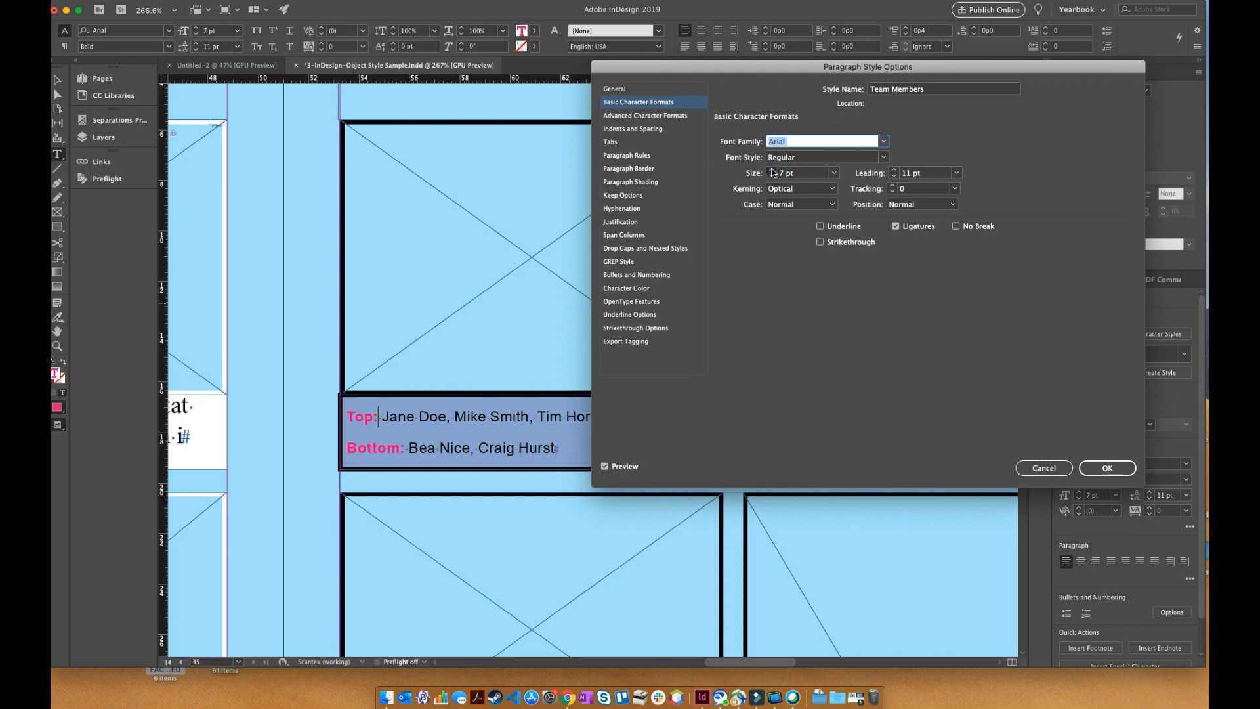
pyautogui.click(772, 170)
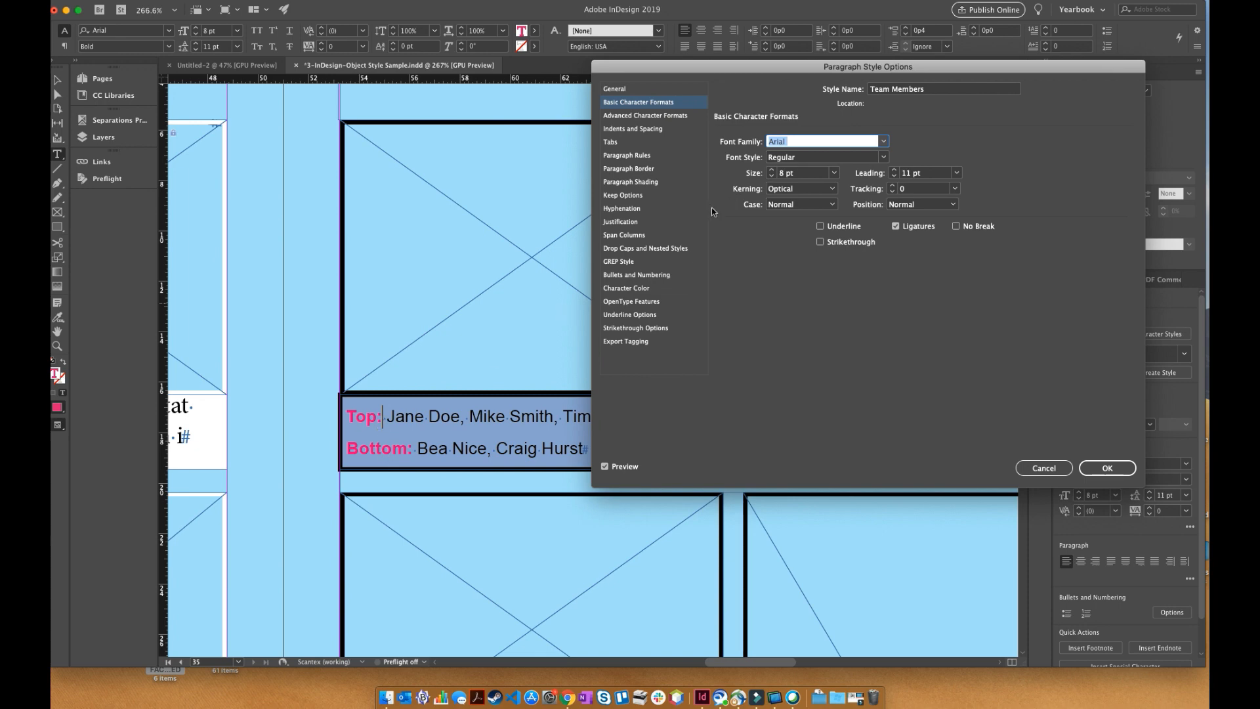
pyautogui.click(1099, 474)
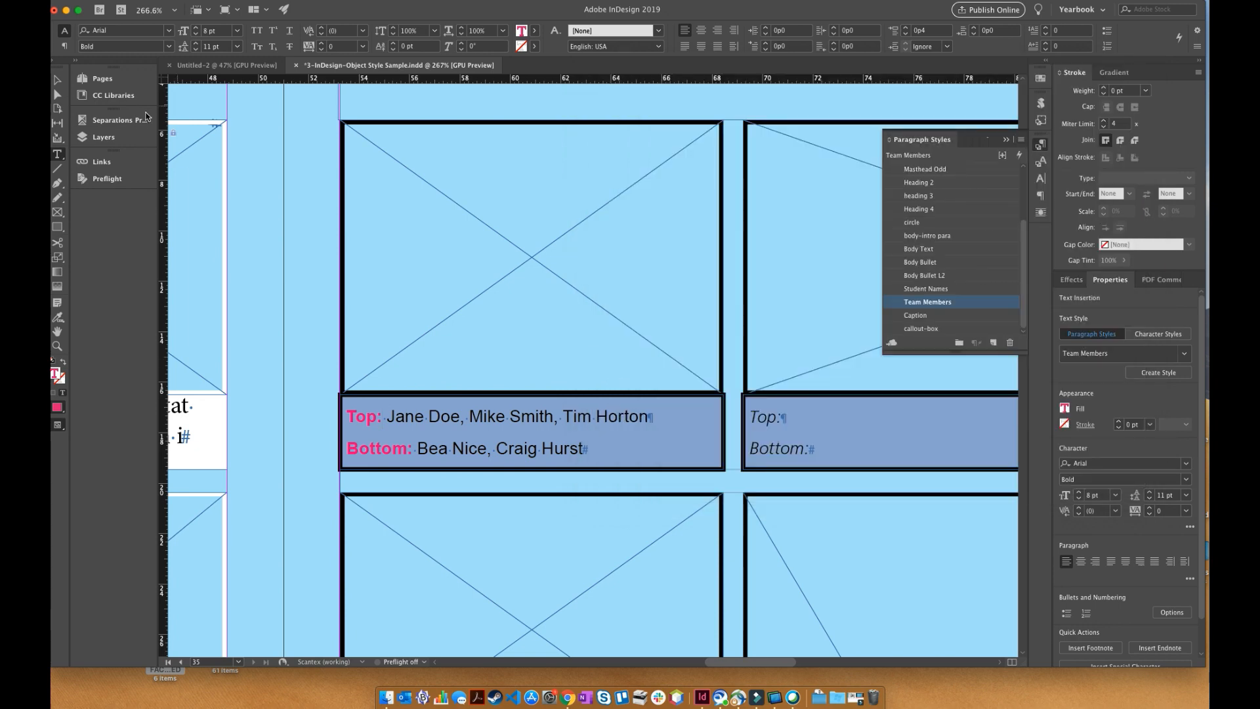
# - Locate the SAMPLE CANDIDS masthead on the right-hand page of the spread and place the text cursor in its title
pyautogui.click(57, 80)
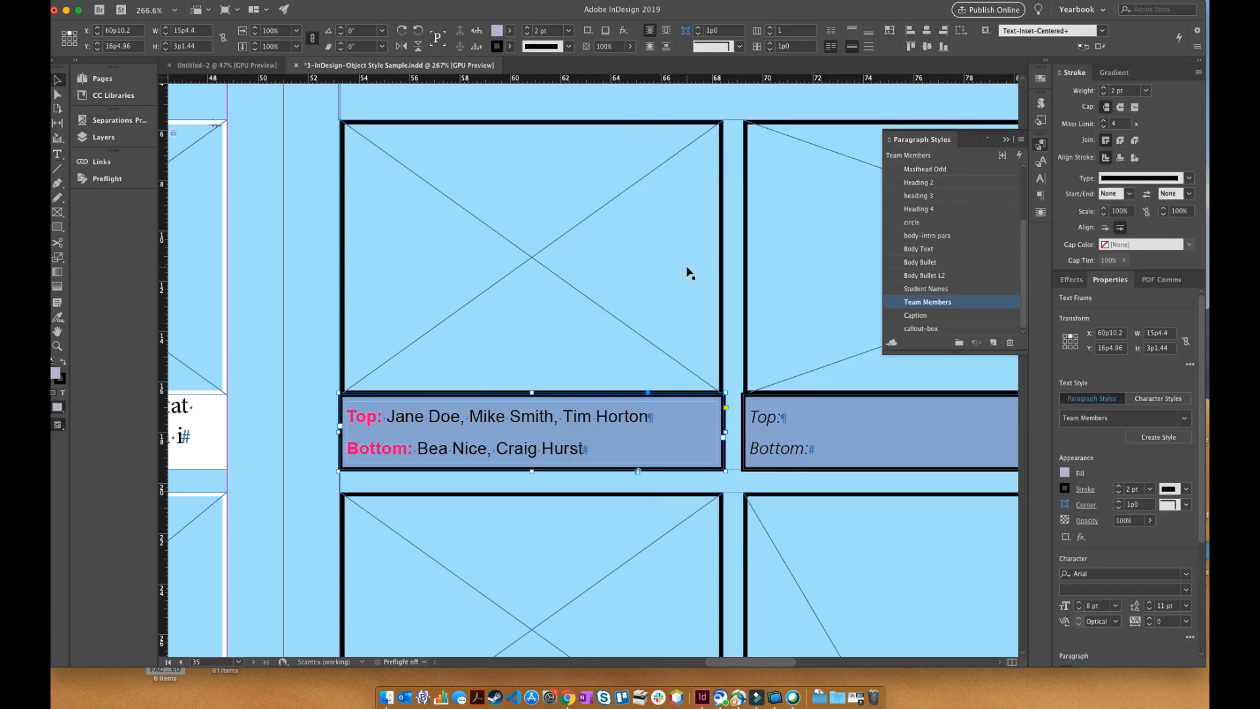
pyautogui.press('super+alt+0')
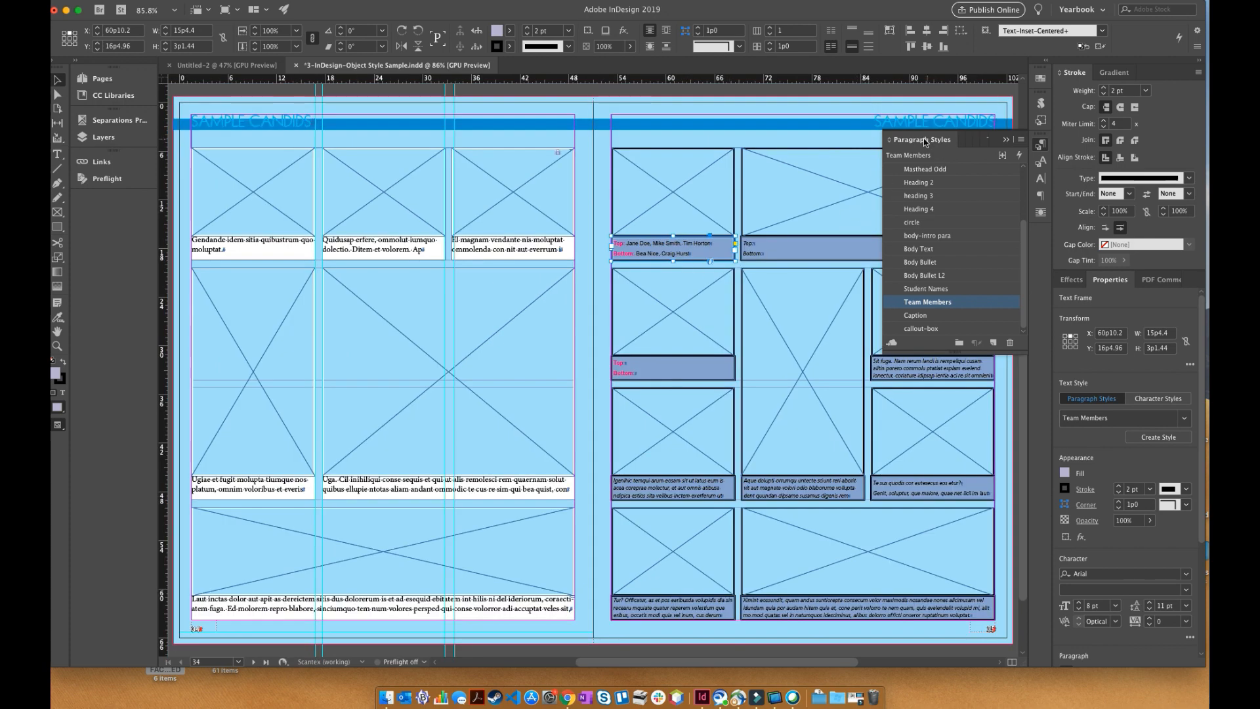
pyautogui.click(855, 140)
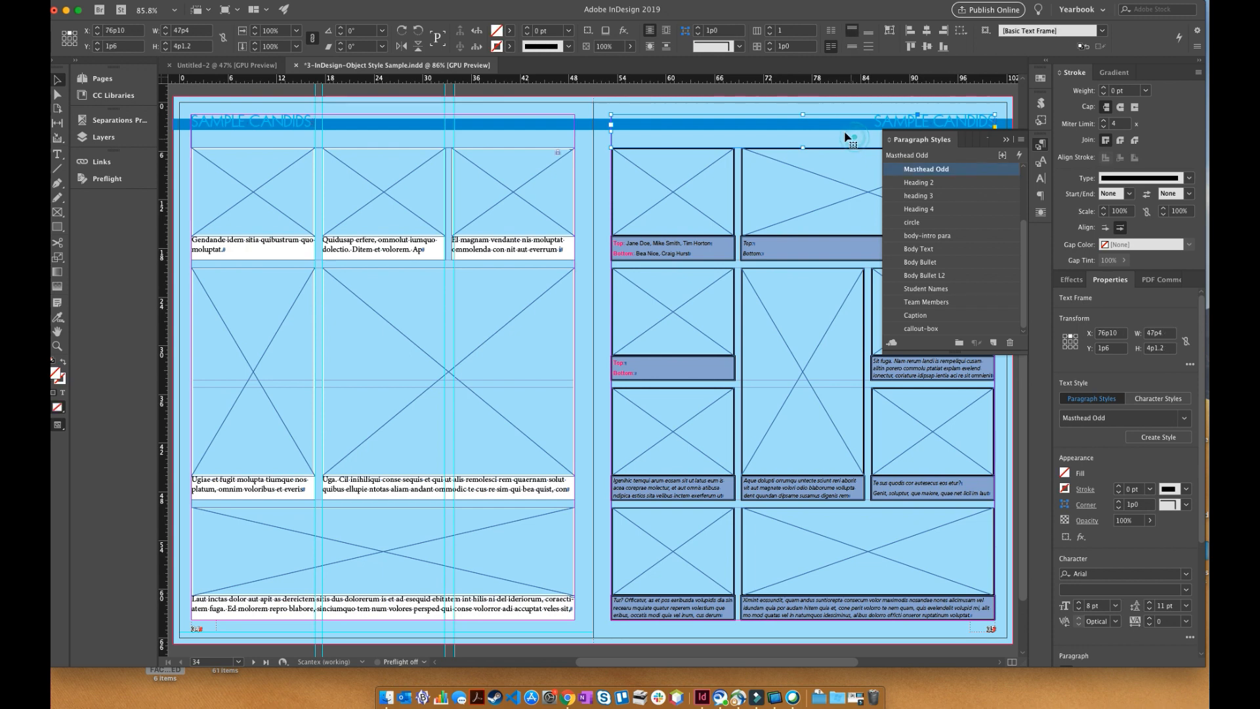
pyautogui.moveTo(788, 99); pyautogui.dragTo(1012, 168)
pyautogui.scroll(-1, 617, 340)
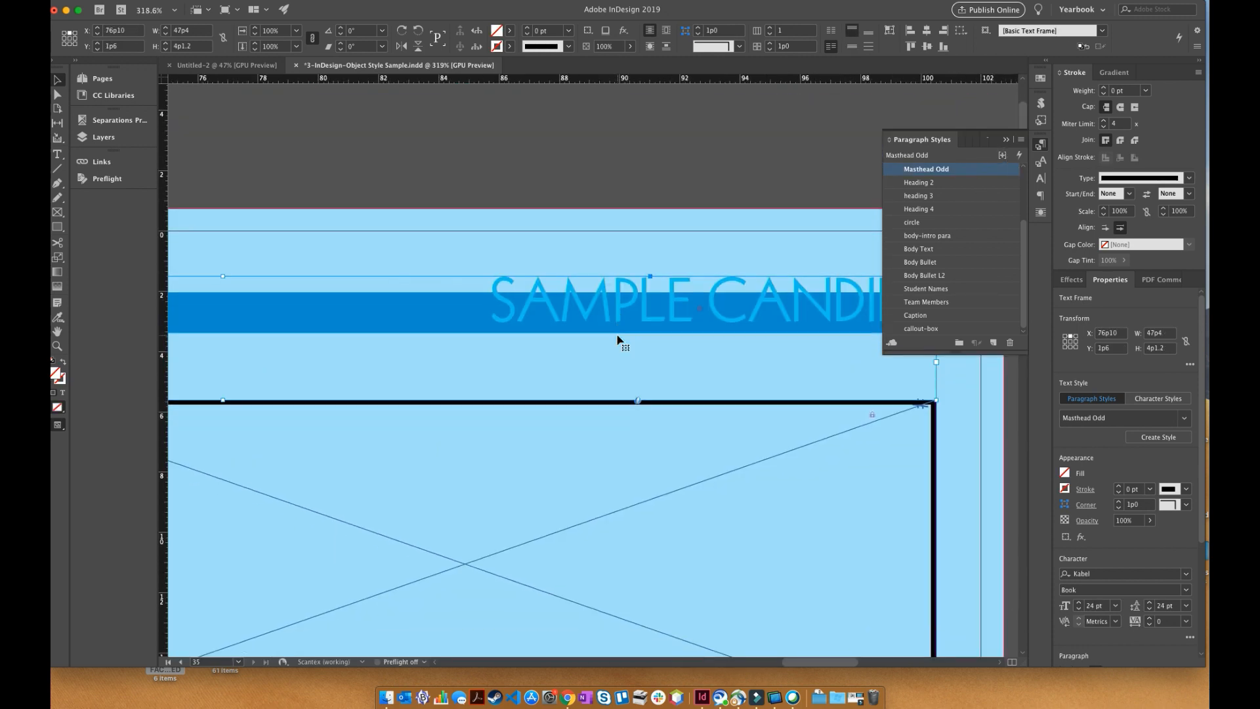
pyautogui.scroll(3, 617, 339)
pyautogui.doubleClick(642, 373)
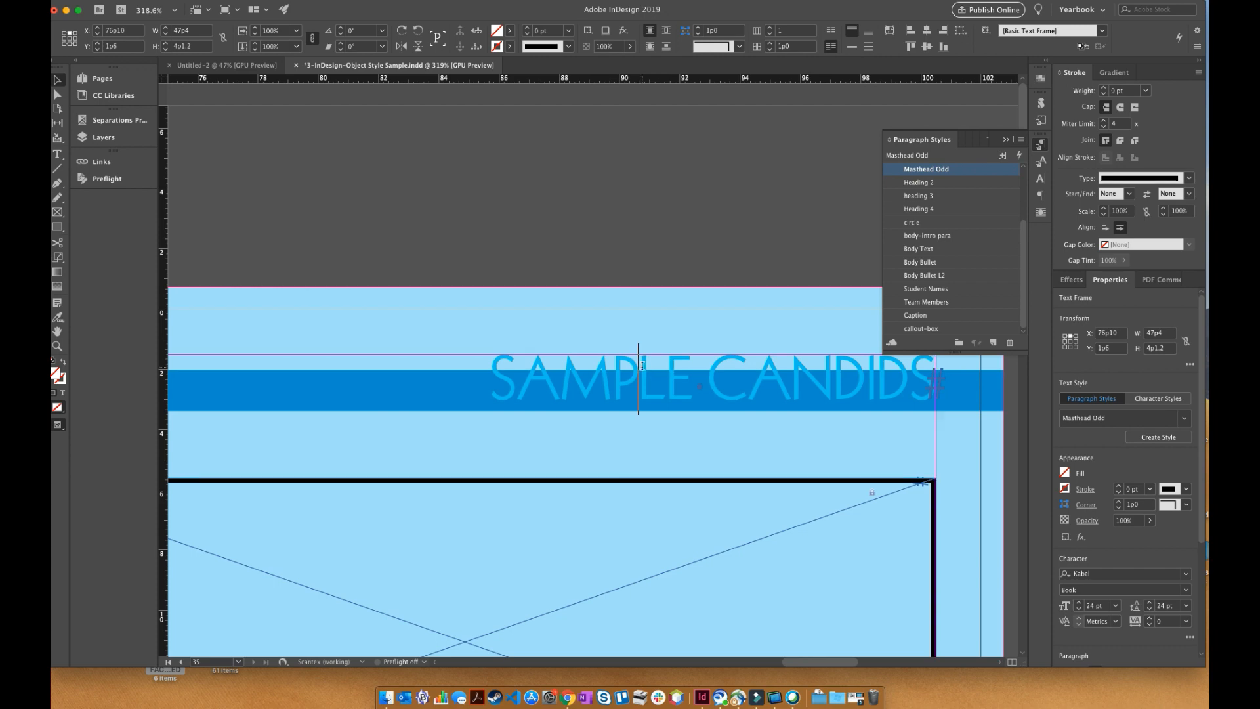
# - Open the Paragraph Rules settings of the Masthead Odd paragraph style, with the dialog moved away from the masthead
pyautogui.rightClick(926, 172)
pyautogui.click(956, 181)
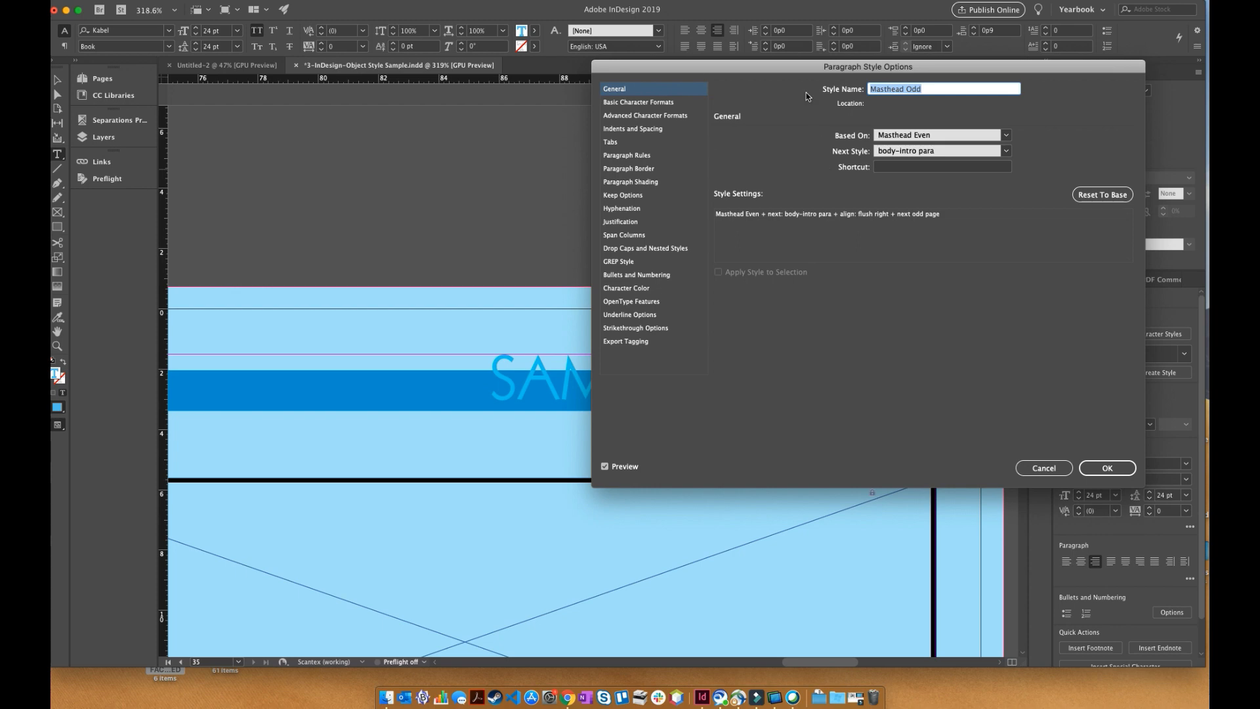
pyautogui.moveTo(802, 71); pyautogui.dragTo(866, 190)
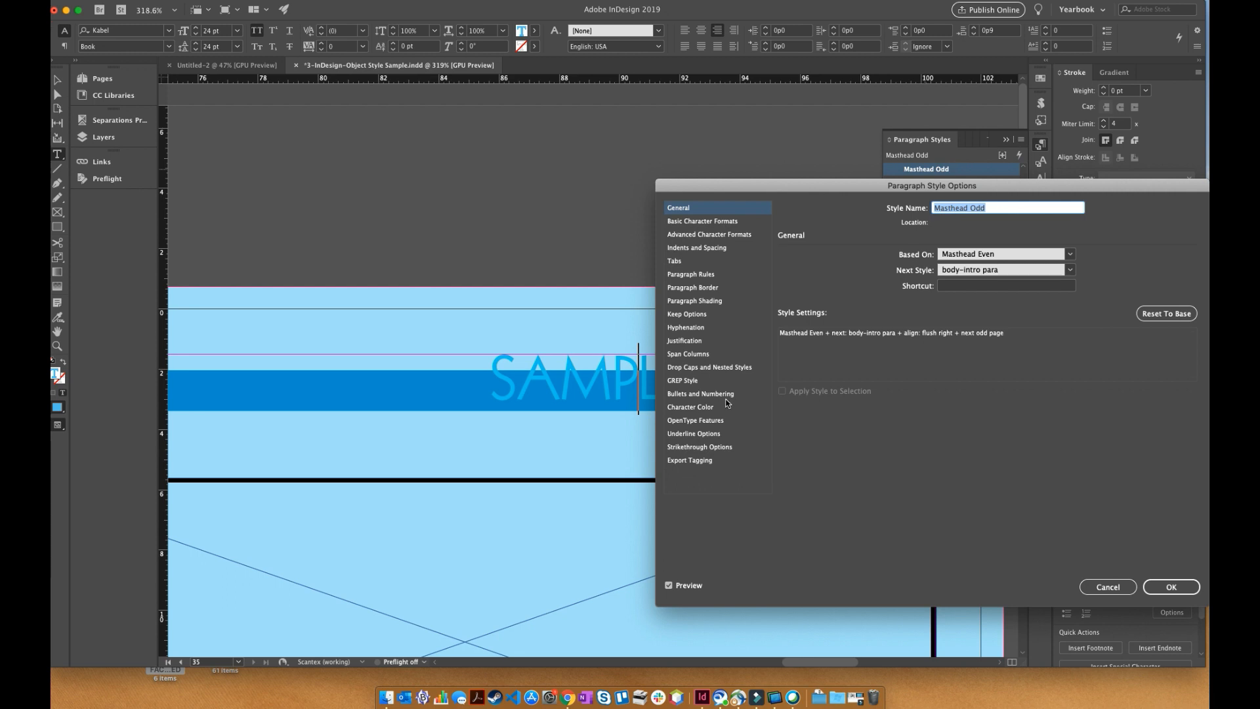
pyautogui.click(698, 276)
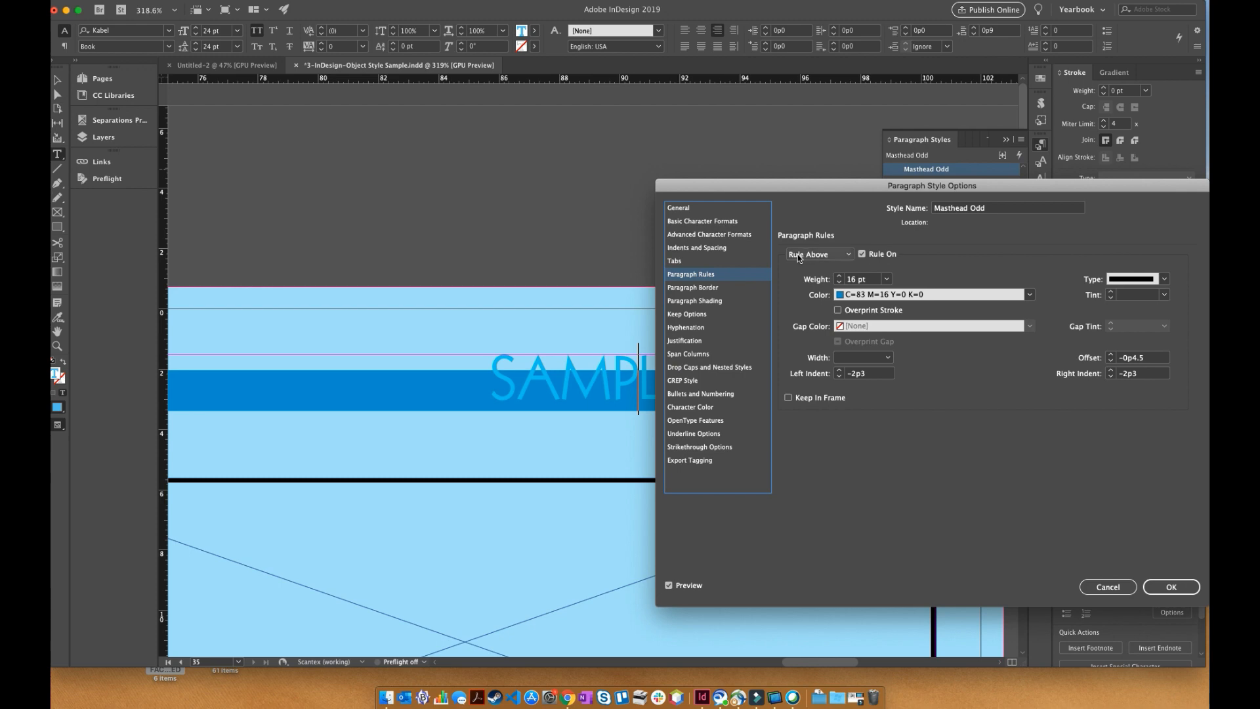
# - Try heavier and lighter weights for the Masthead Odd style's Rule Above, ending at 13 pt
pyautogui.click(839, 276)
pyautogui.click(839, 276)
pyautogui.click(840, 277)
pyautogui.click(840, 277)
pyautogui.click(840, 276)
pyautogui.click(839, 277)
pyautogui.click(840, 276)
pyautogui.click(839, 277)
pyautogui.click(840, 282)
pyautogui.click(840, 282)
pyautogui.click(840, 283)
pyautogui.click(841, 282)
pyautogui.click(840, 282)
pyautogui.click(840, 282)
pyautogui.click(840, 283)
pyautogui.click(840, 283)
pyautogui.click(840, 282)
pyautogui.click(841, 282)
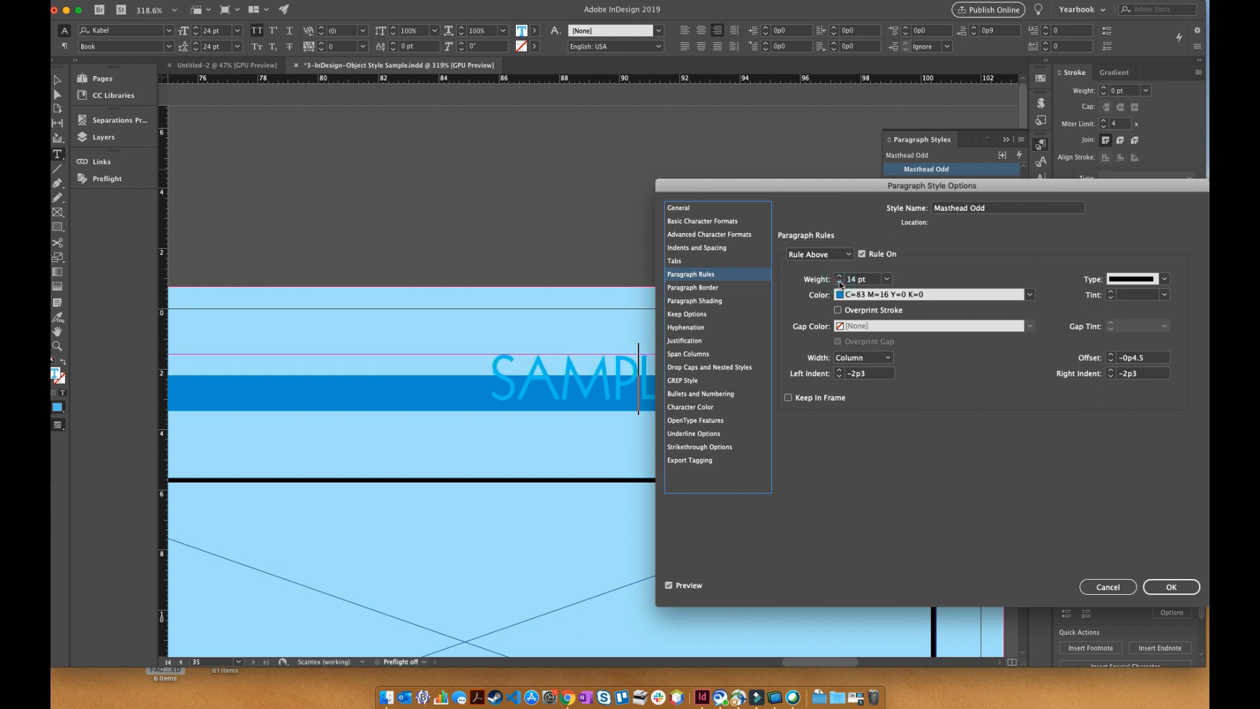
pyautogui.click(840, 282)
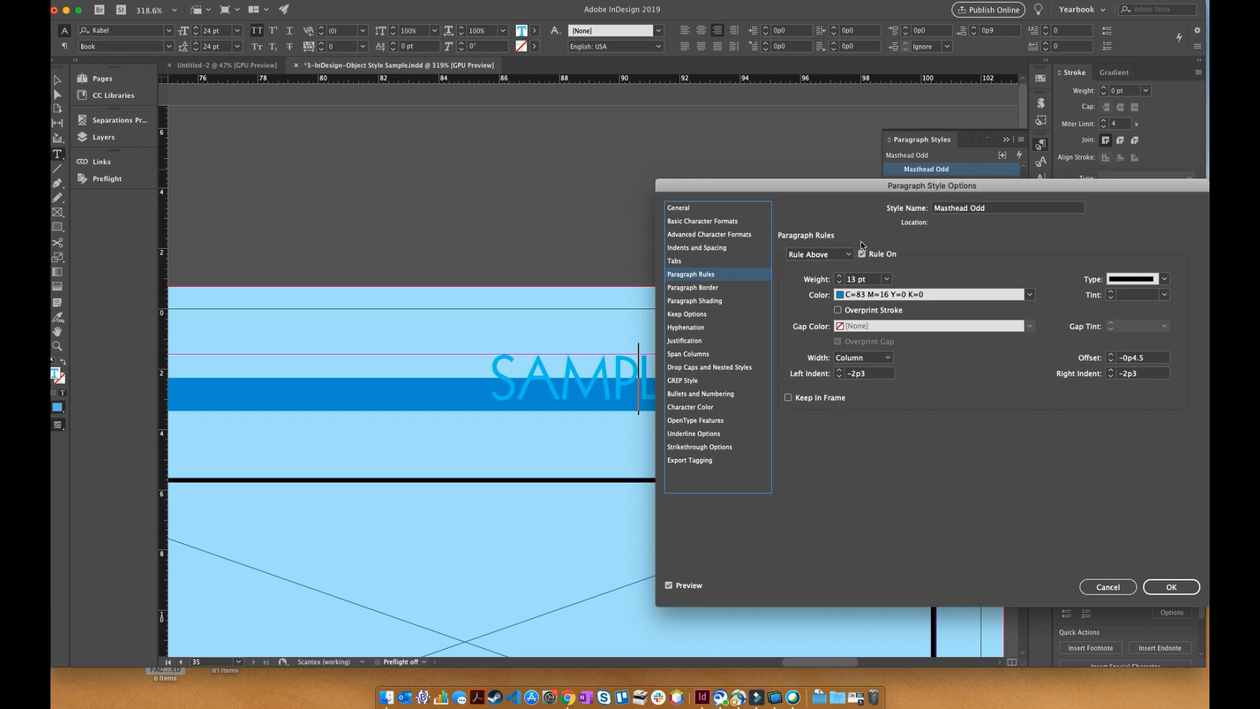
# - Try lowering the Masthead Odd style's Rule Above to an offset of -1p2, then raise it to an offset of -0p4
pyautogui.moveTo(857, 187); pyautogui.dragTo(878, 111)
pyautogui.click(1125, 284)
pyautogui.click(1126, 284)
pyautogui.click(1125, 283)
pyautogui.click(1125, 284)
pyautogui.click(1125, 284)
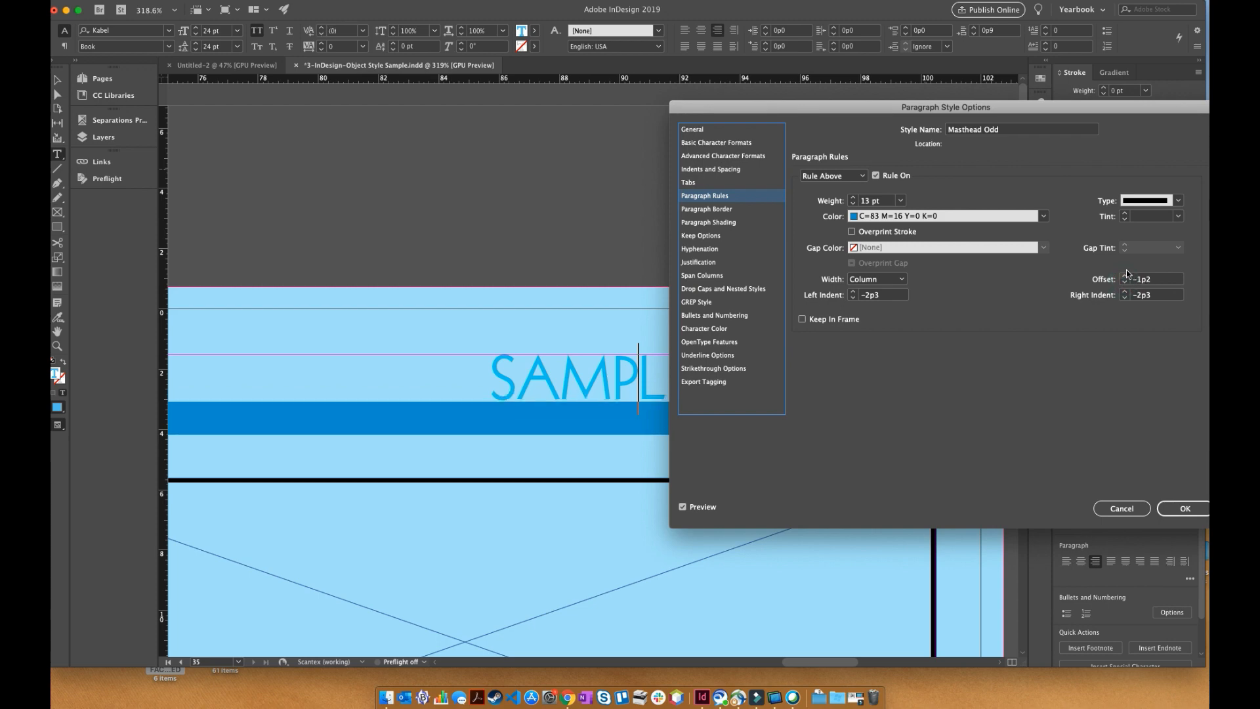
pyautogui.click(1125, 277)
pyautogui.click(1125, 277)
pyautogui.click(1125, 276)
pyautogui.click(1125, 276)
pyautogui.click(1125, 277)
pyautogui.click(1125, 276)
pyautogui.click(1125, 276)
pyautogui.click(1125, 276)
pyautogui.click(1125, 277)
pyautogui.click(1125, 276)
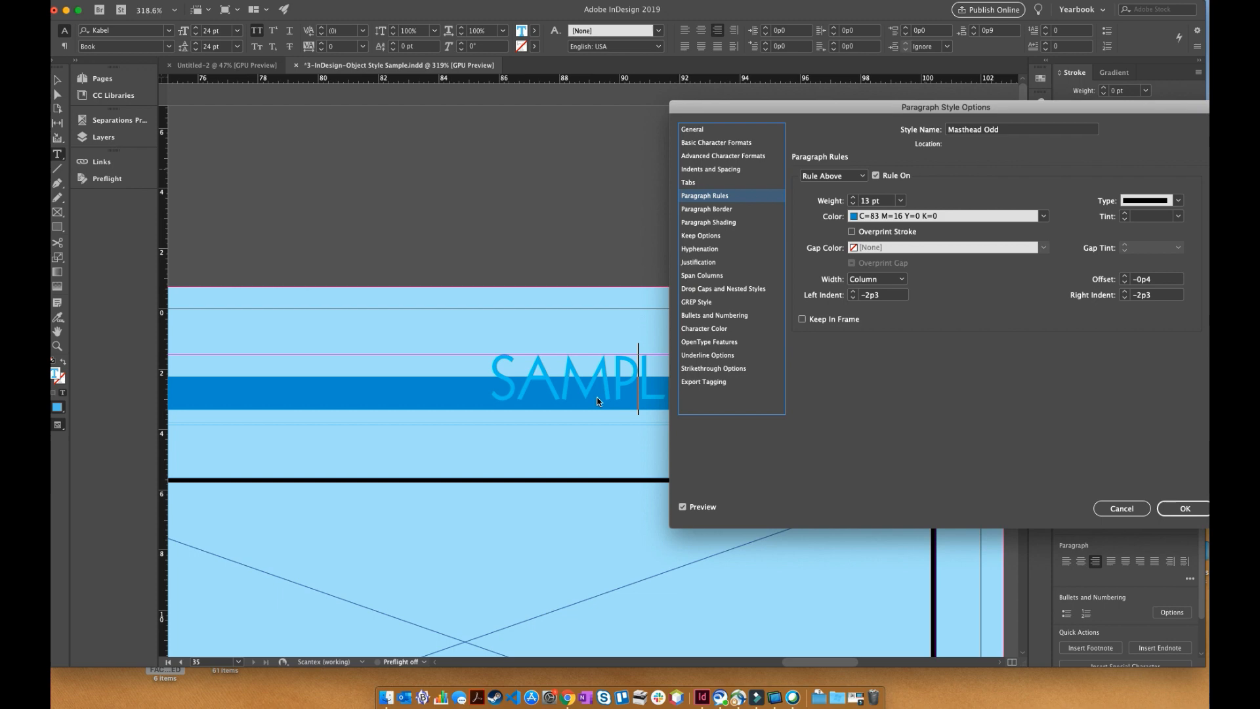
# - Set the Masthead Odd style's character color to C=0 M=100 Y=0 K=0, accept the style options, and show the whole spread
pyautogui.click(714, 134)
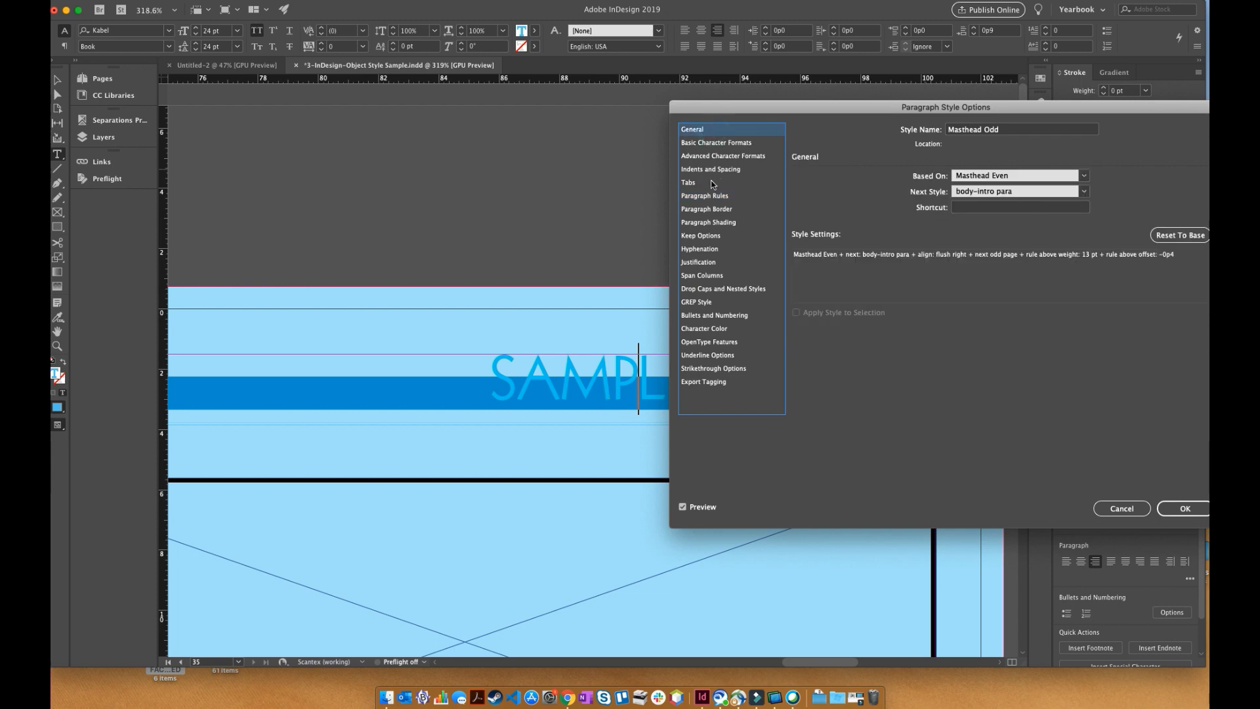
pyautogui.click(710, 331)
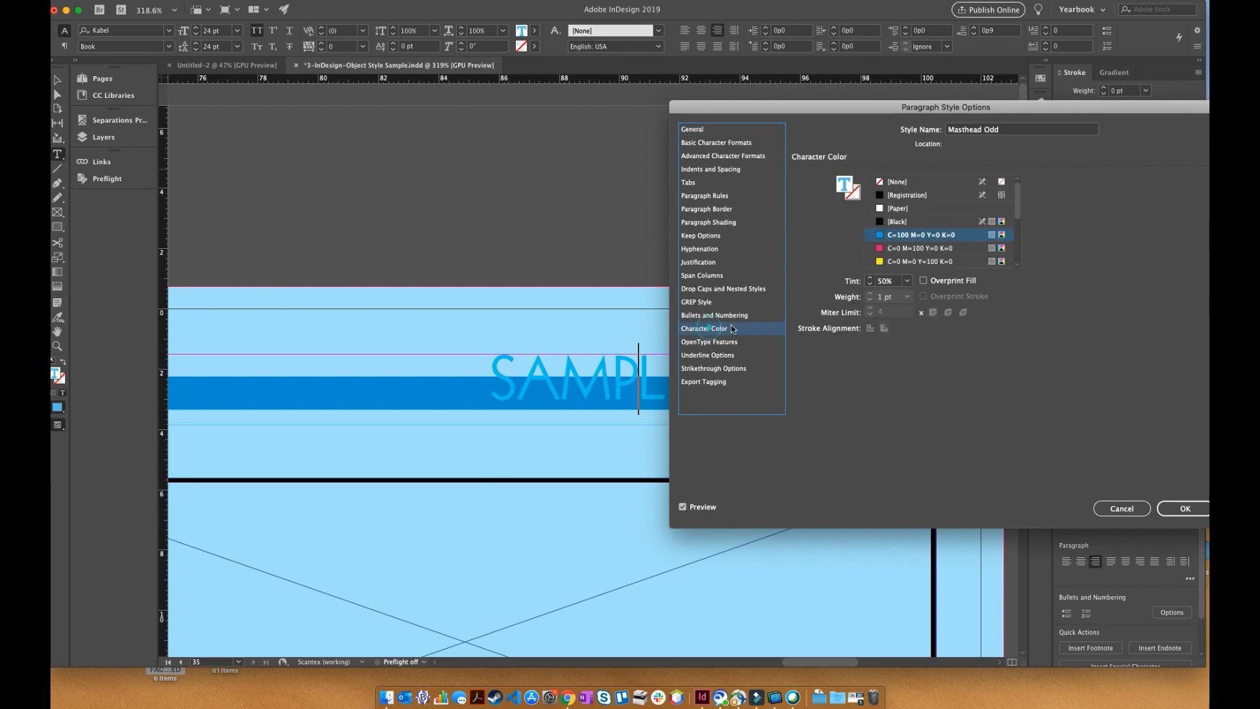
pyautogui.click(894, 249)
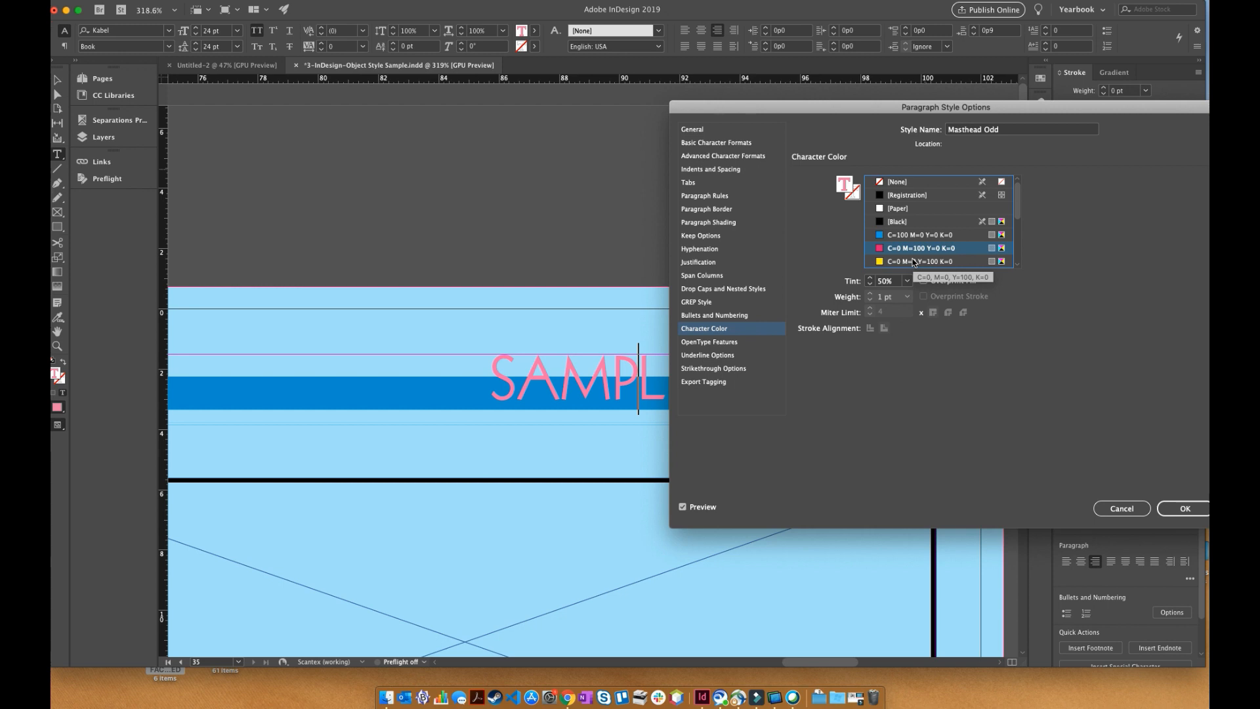
pyautogui.click(914, 235)
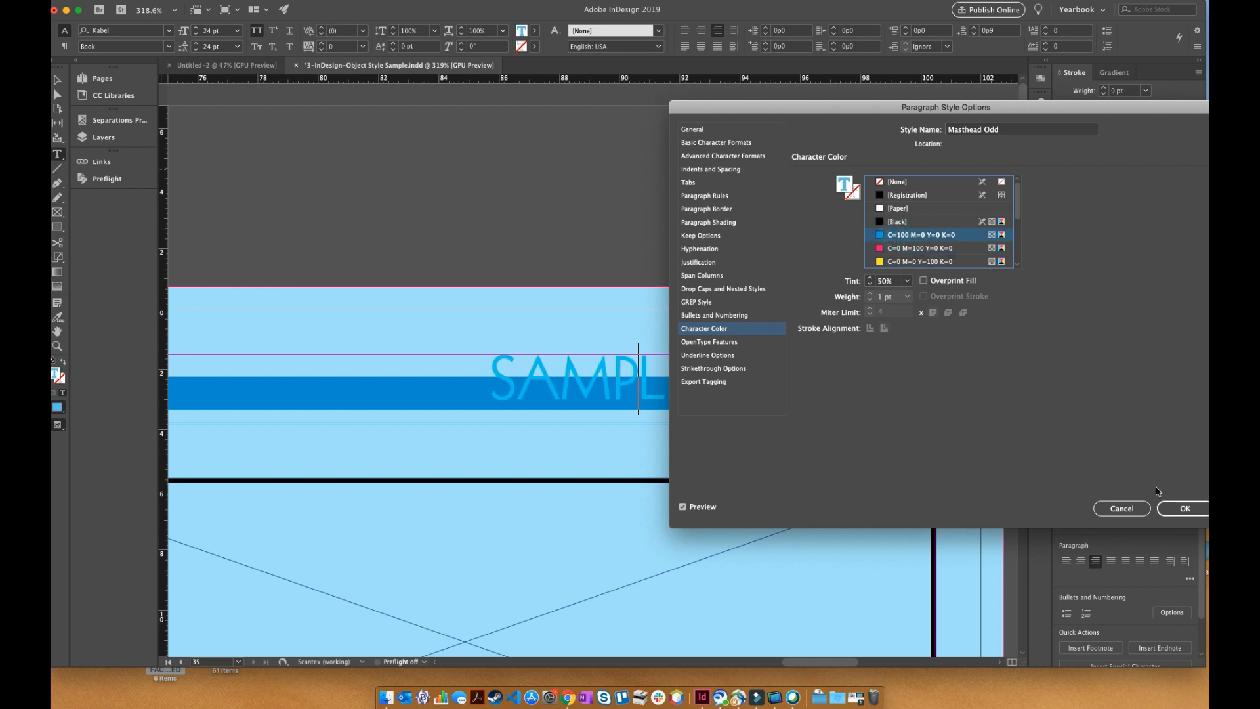
pyautogui.click(1175, 509)
pyautogui.click(896, 248)
pyautogui.click(1186, 508)
pyautogui.click(57, 80)
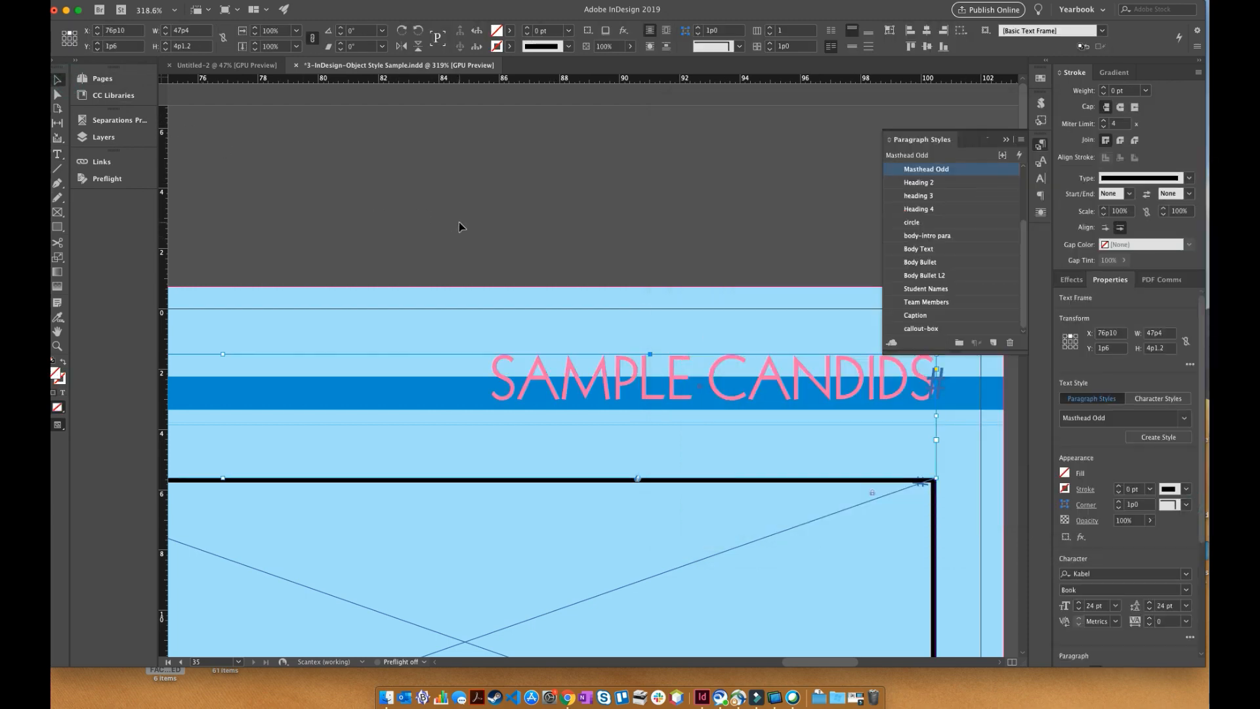
pyautogui.press('super+alt+0')
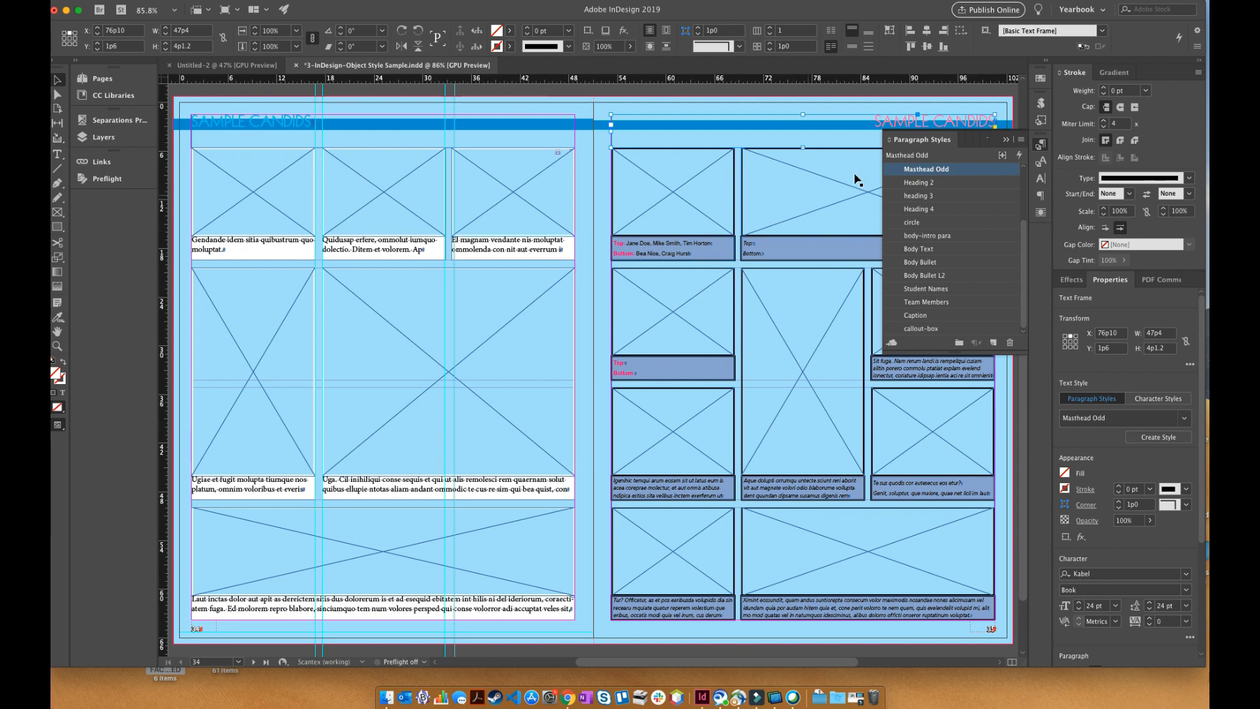